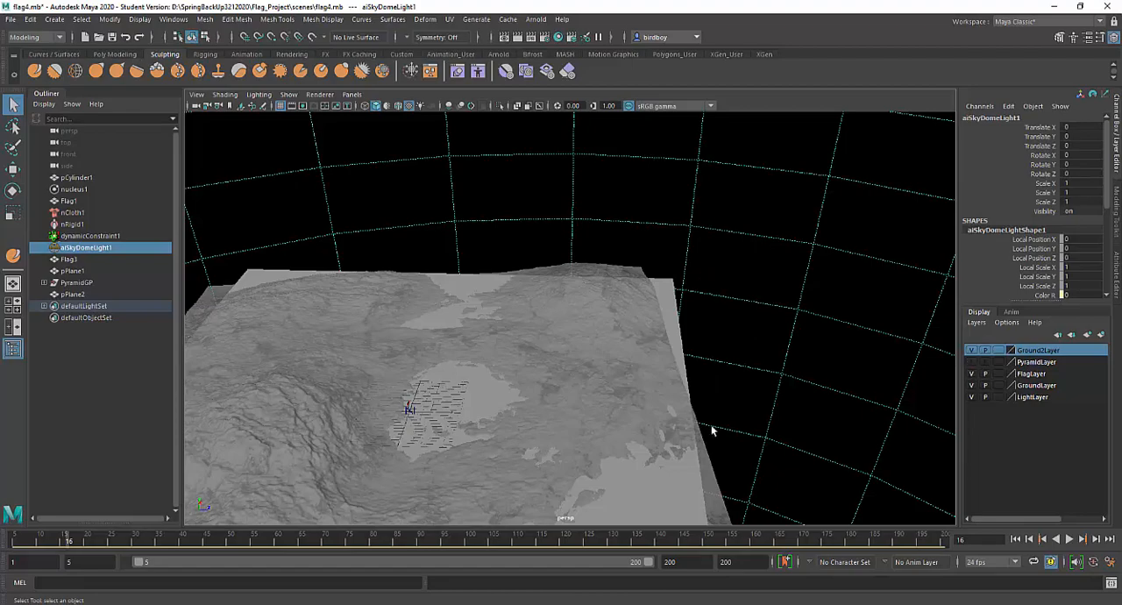
Hide Ground2Layer and select the sculpted ground terrain pPlane1
alt+drag(569, 417, 686, 405)
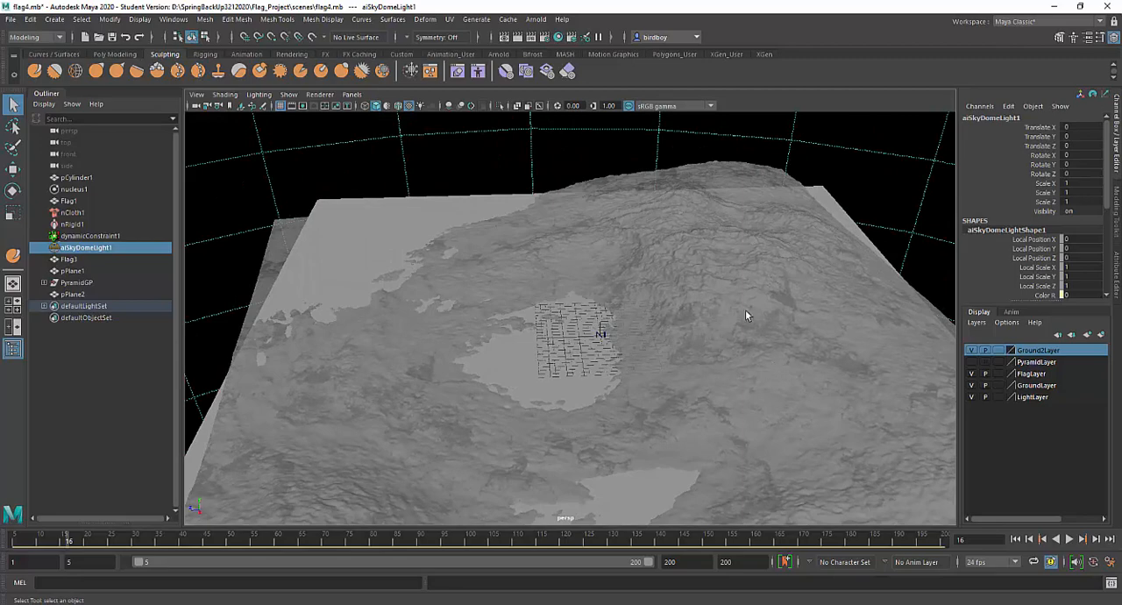
click(972, 350)
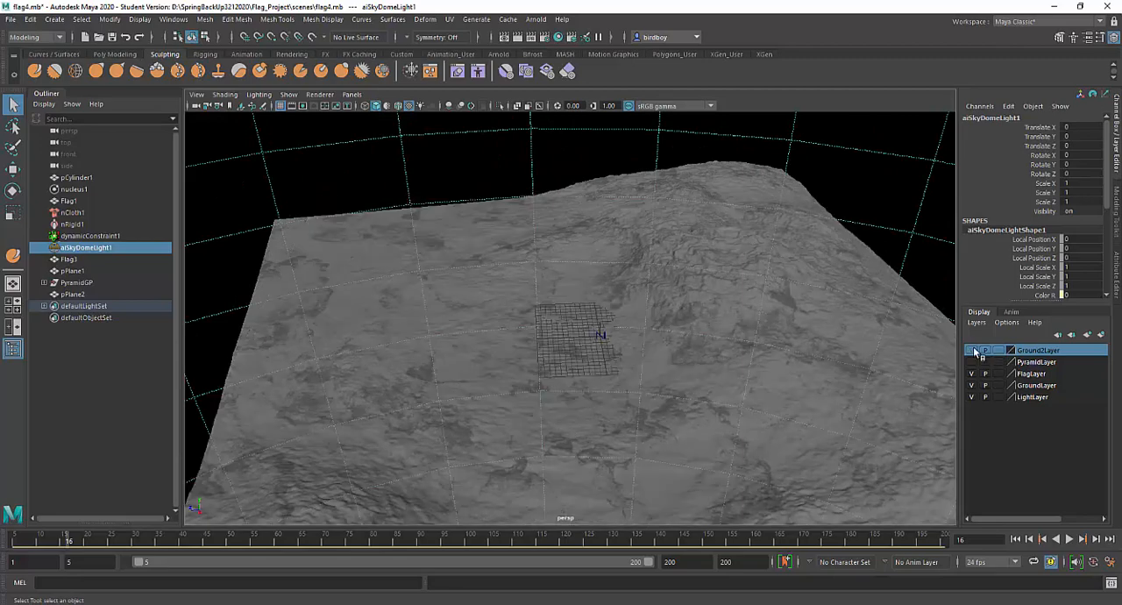
alt+drag(777, 372, 852, 359)
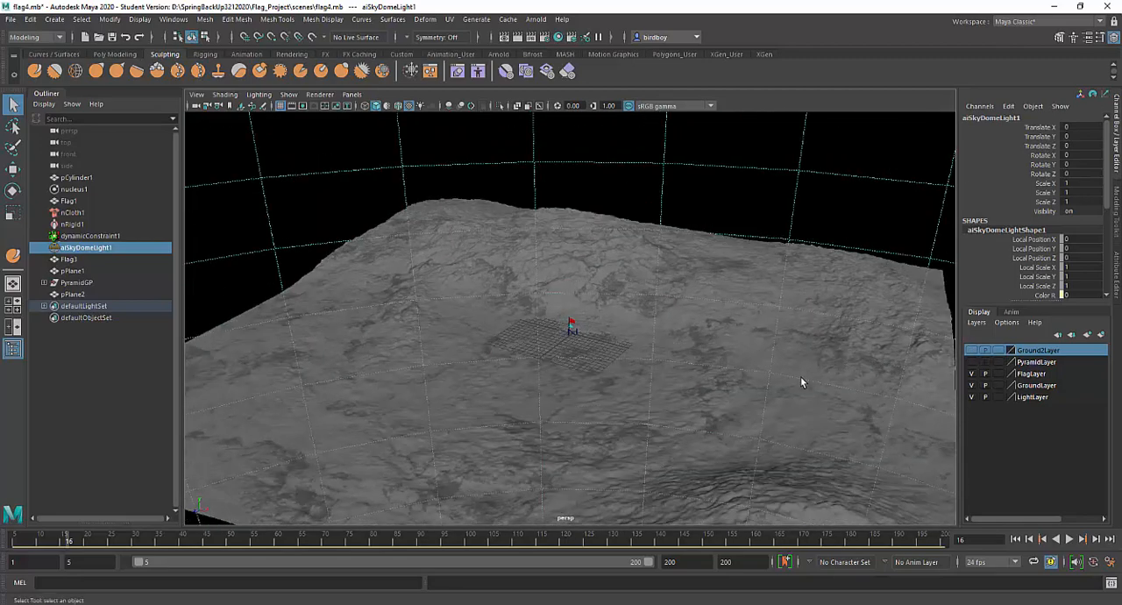
click(796, 384)
alt+drag(796, 384, 889, 418)
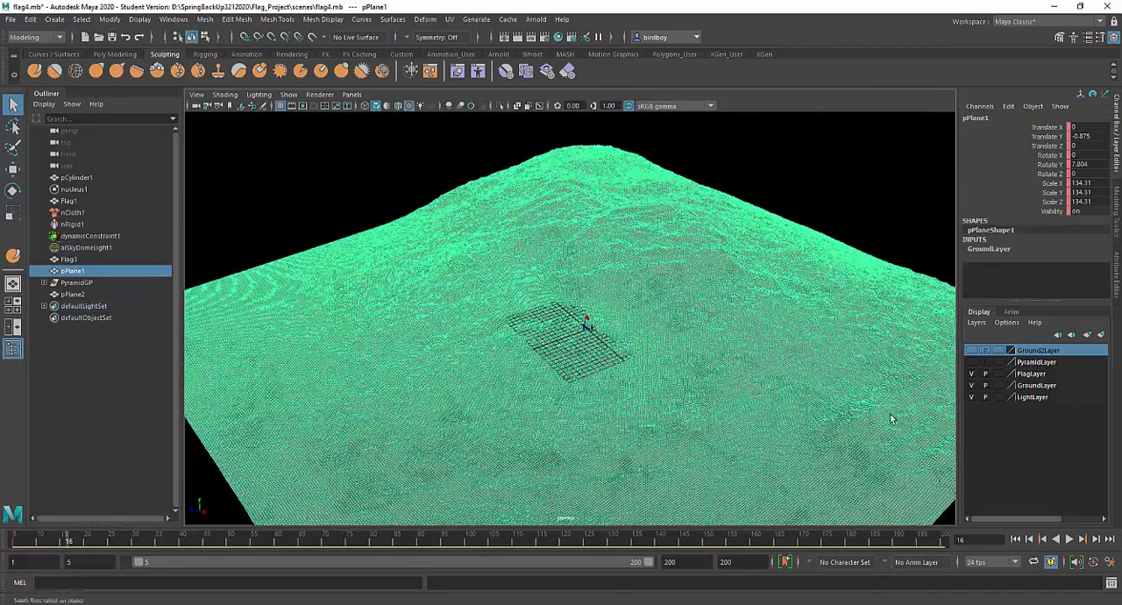
Hide LightLayer, clear the selection and inspect the sculpted ground terrain from several angles
click(972, 397)
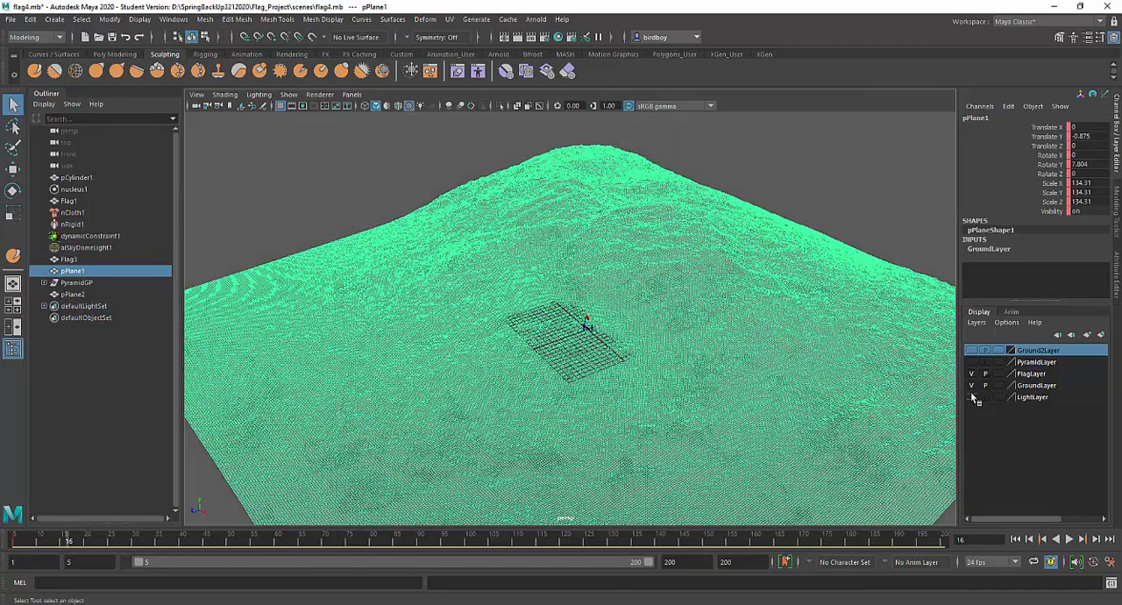
click(779, 221)
alt+drag(724, 429, 828, 419)
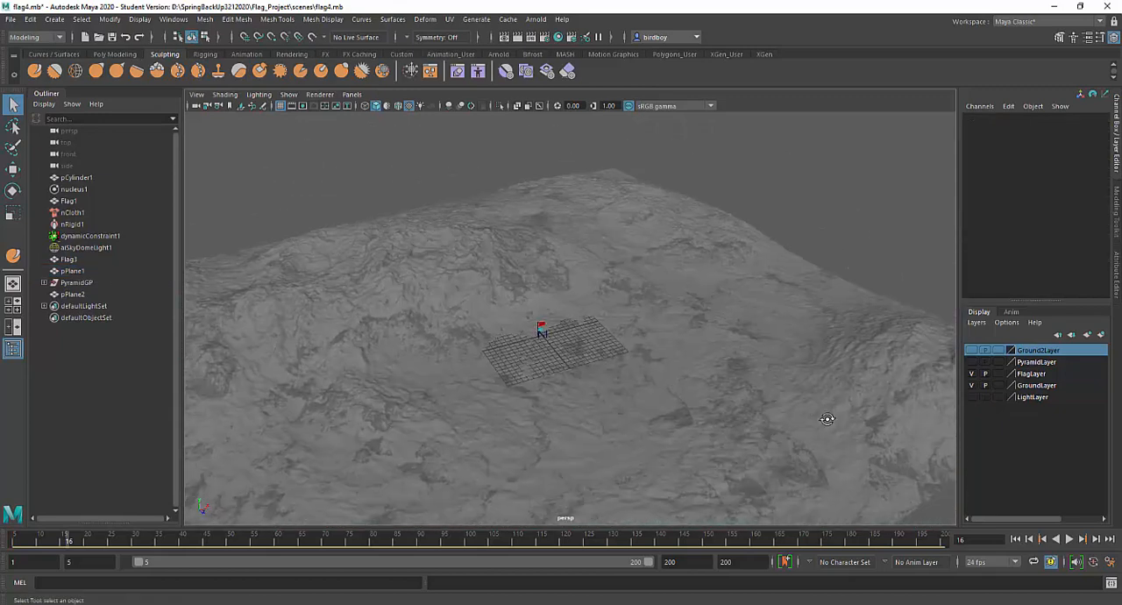
alt+right_drag(809, 425, 677, 396)
alt+drag(677, 396, 650, 330)
alt+right_drag(649, 330, 701, 415)
alt+drag(701, 415, 775, 416)
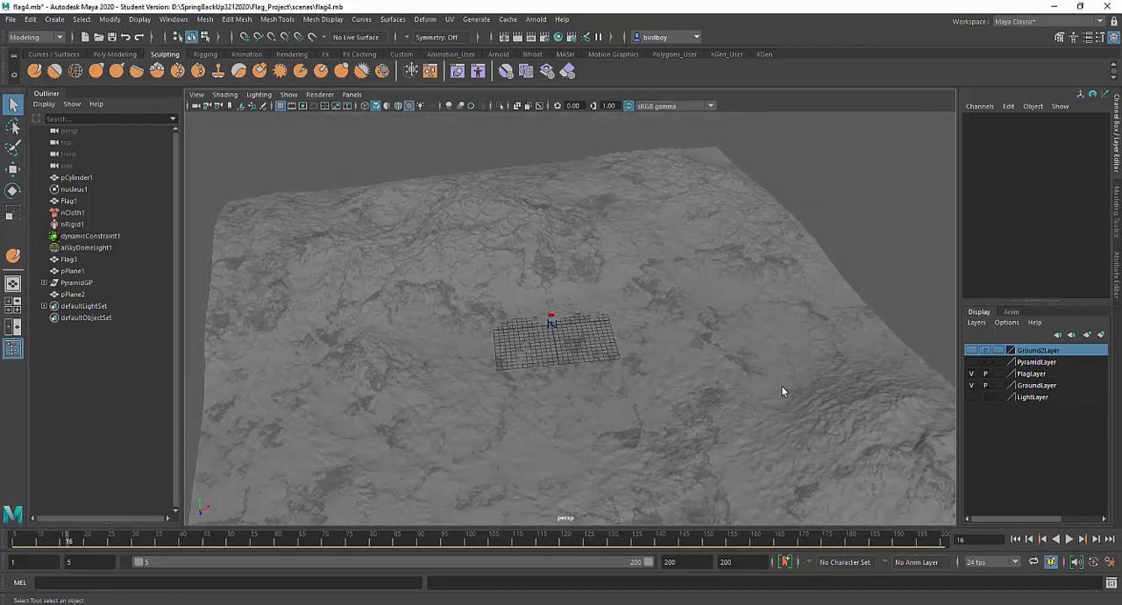
Show Ground2Layer in place of GroundLayer and FlagLayer, and select its flat plane pPlane2
click(971, 350)
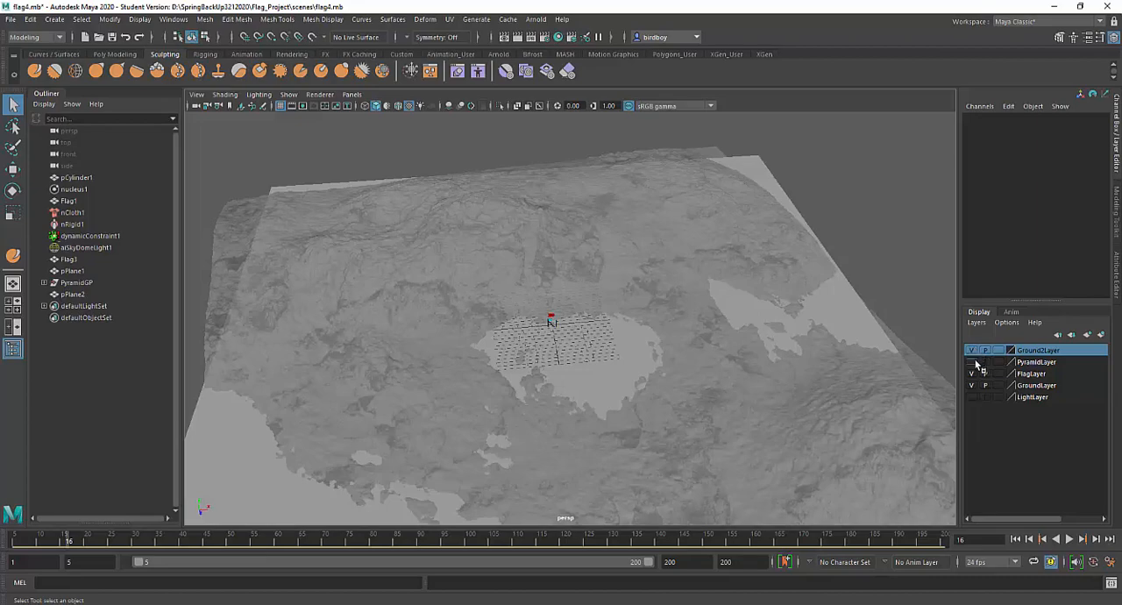
click(971, 384)
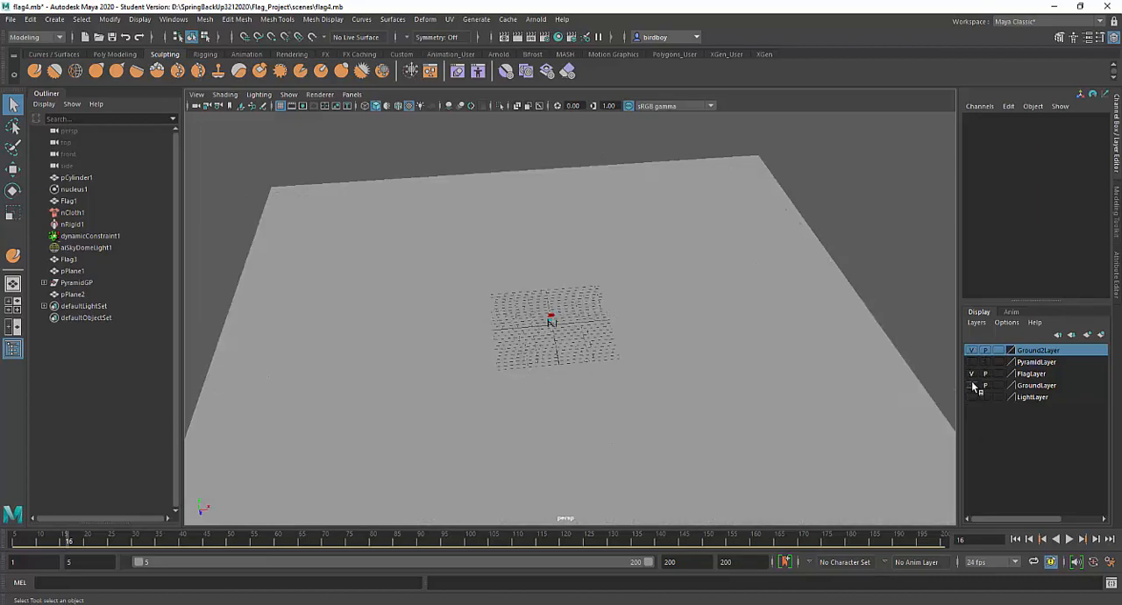
click(652, 386)
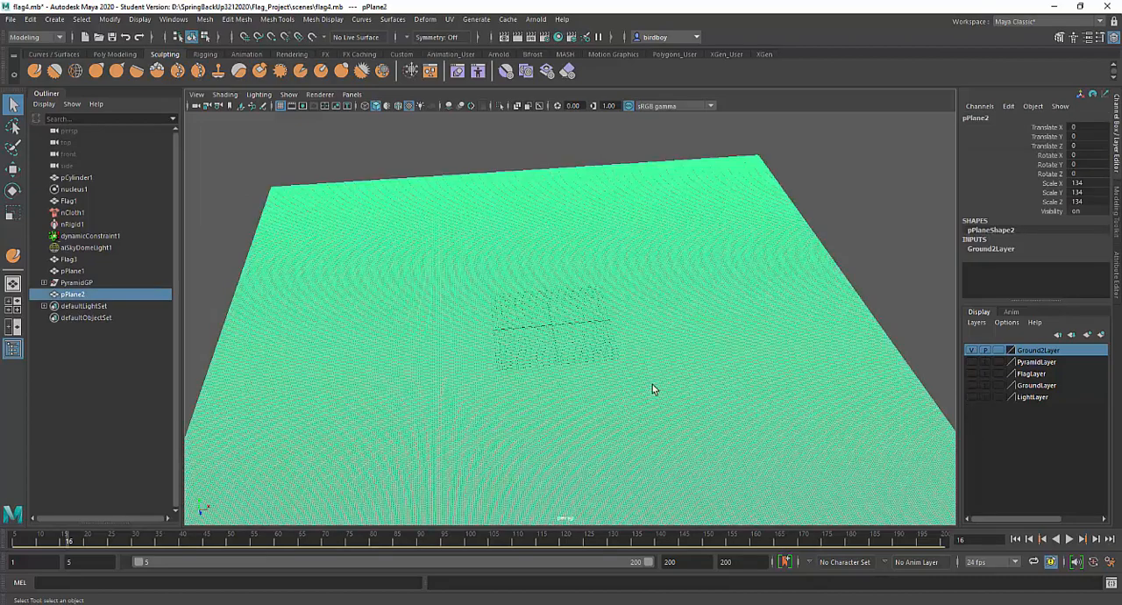
alt+drag(798, 382, 729, 373)
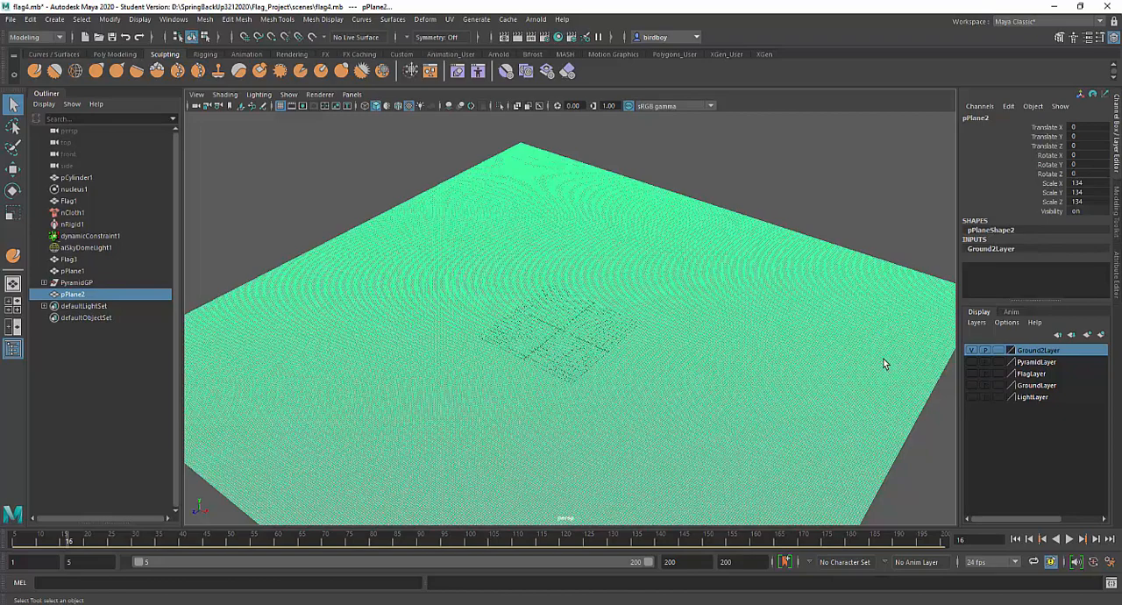
double_click(991, 248)
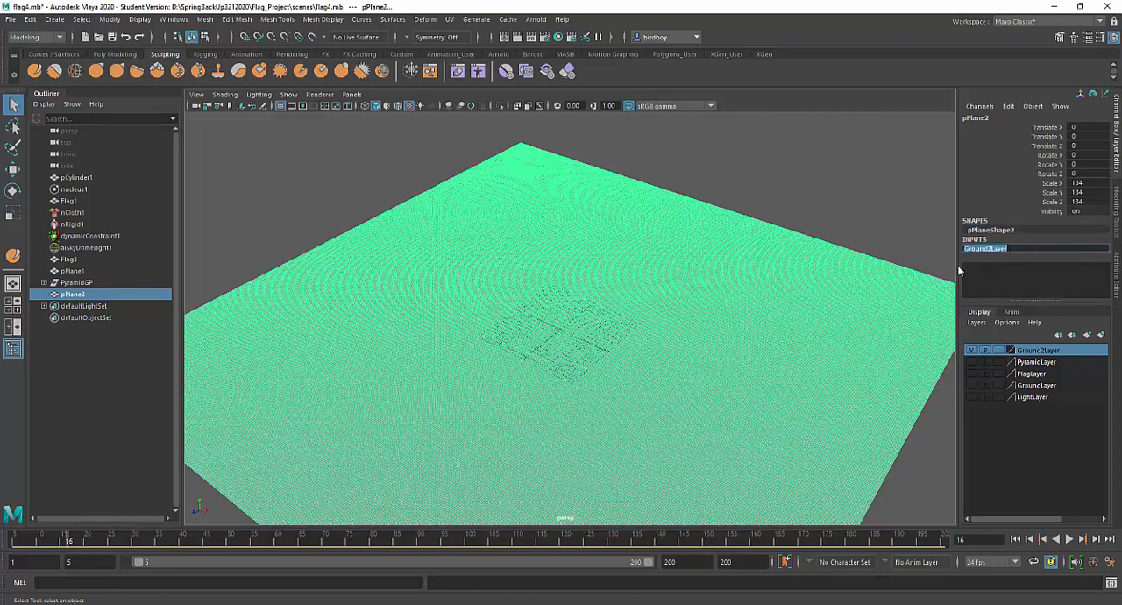
key(Return)
alt+drag(834, 377, 844, 332)
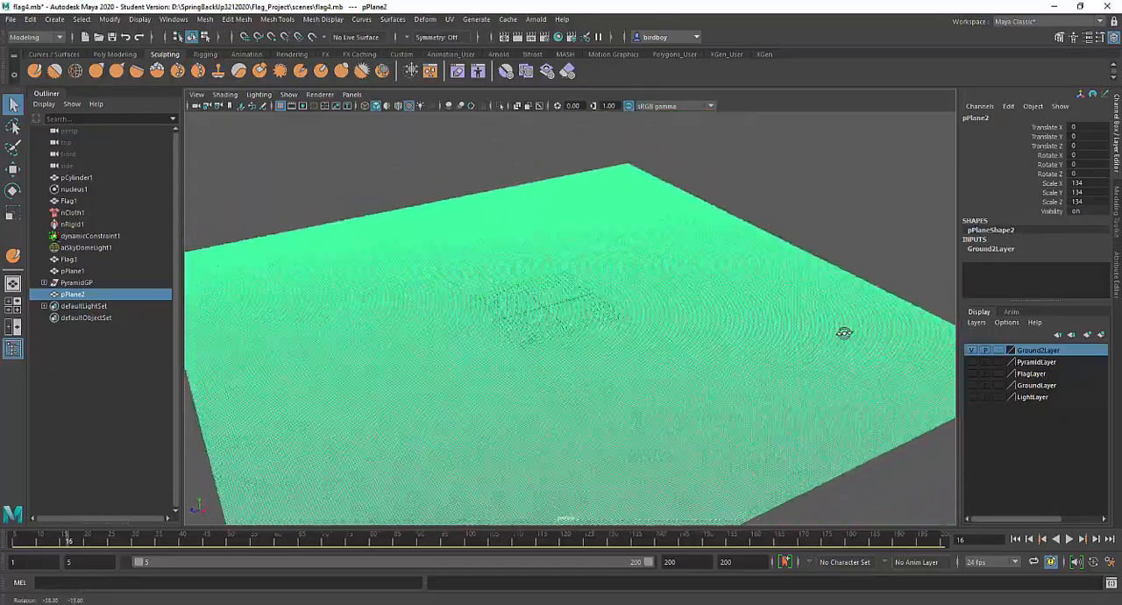
alt+right_drag(844, 332, 719, 324)
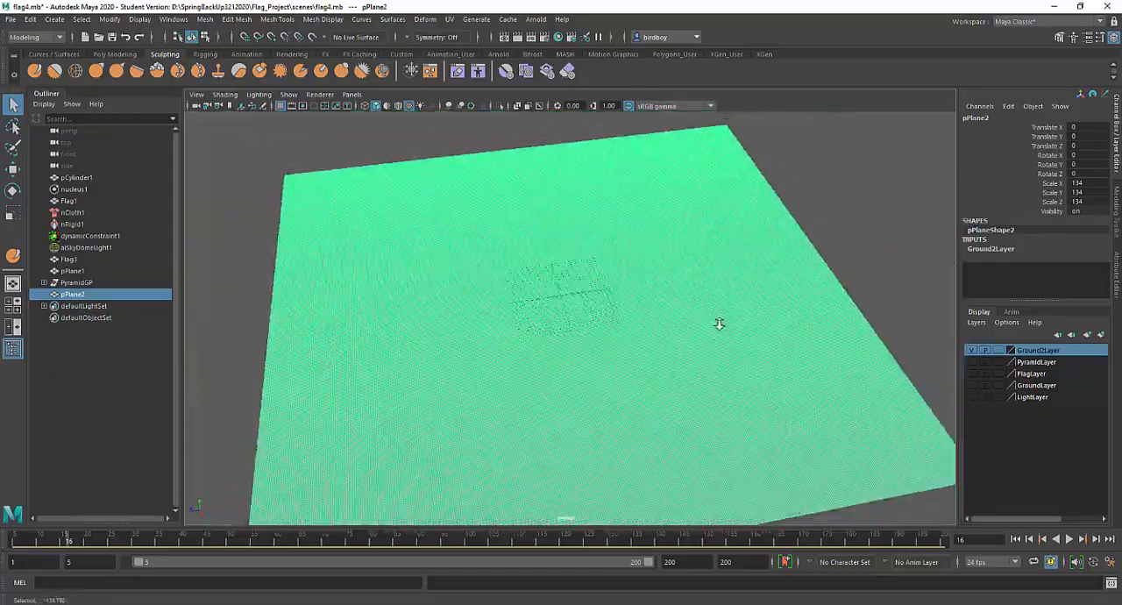
alt+drag(719, 324, 787, 347)
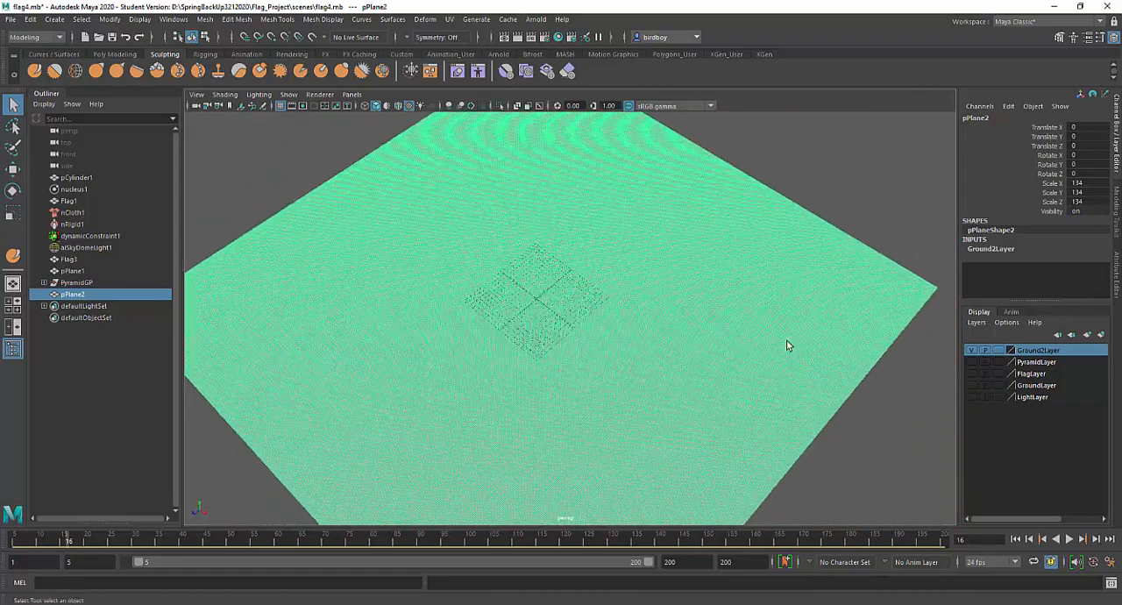
scroll(565, 354, up, 5)
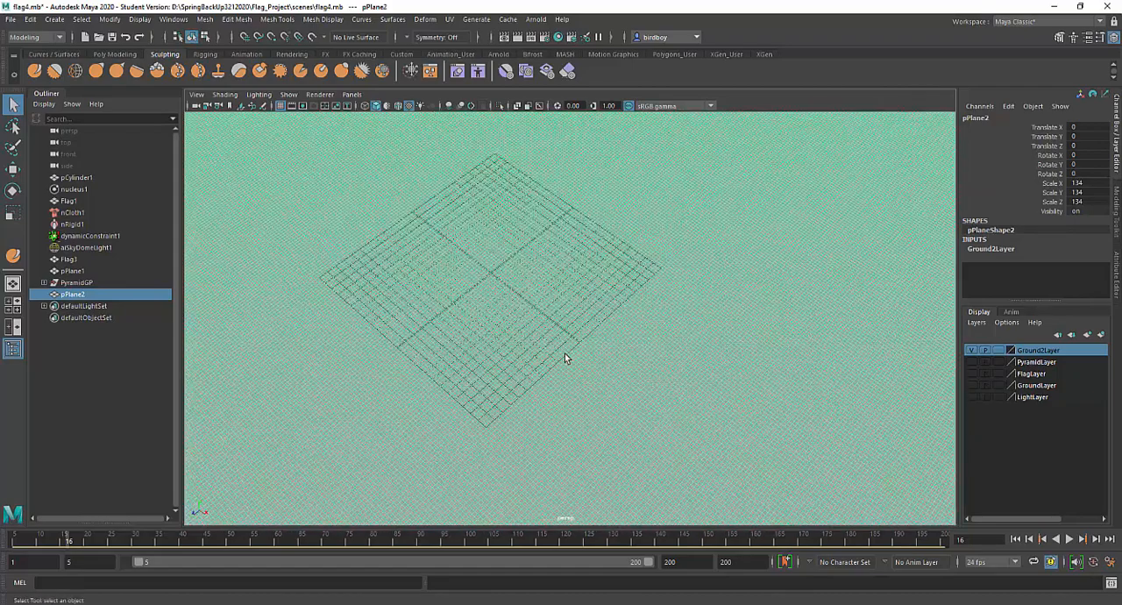
scroll(667, 351, down, 6)
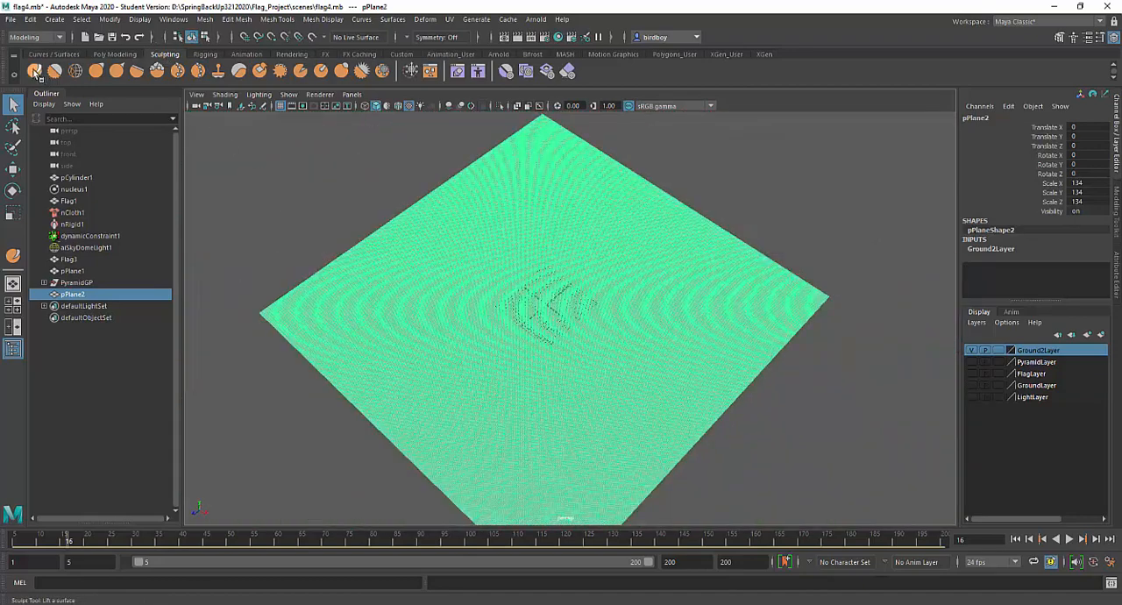
Activate the Sculpt Tool on the selected plane with its settings open and expand the Stamp options
double_click(34, 71)
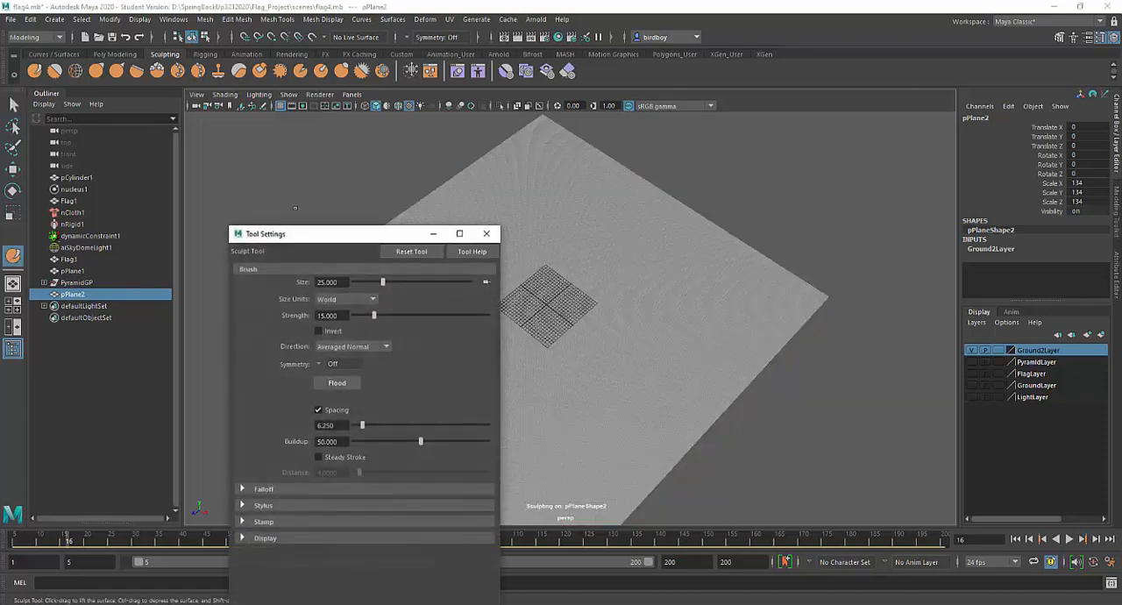
drag(314, 238, 782, 127)
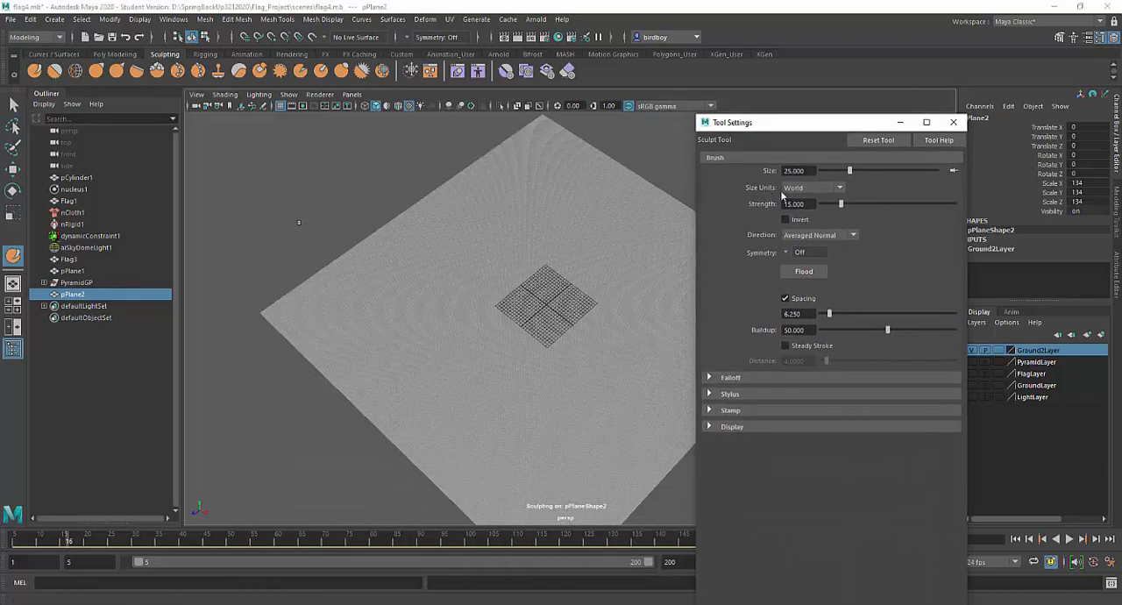
click(710, 411)
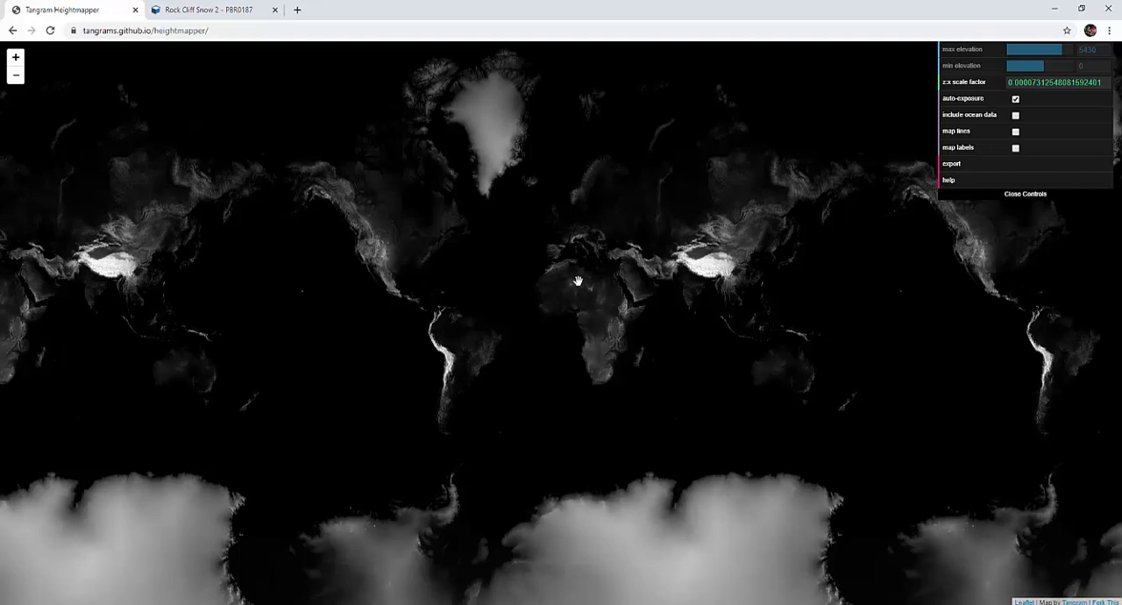
Switch to Tangram Heightmapper in the browser, frame the mountainous area of central and eastern Asia, and export the heightmap
drag(141, 254, 401, 359)
scroll(394, 360, up, 5)
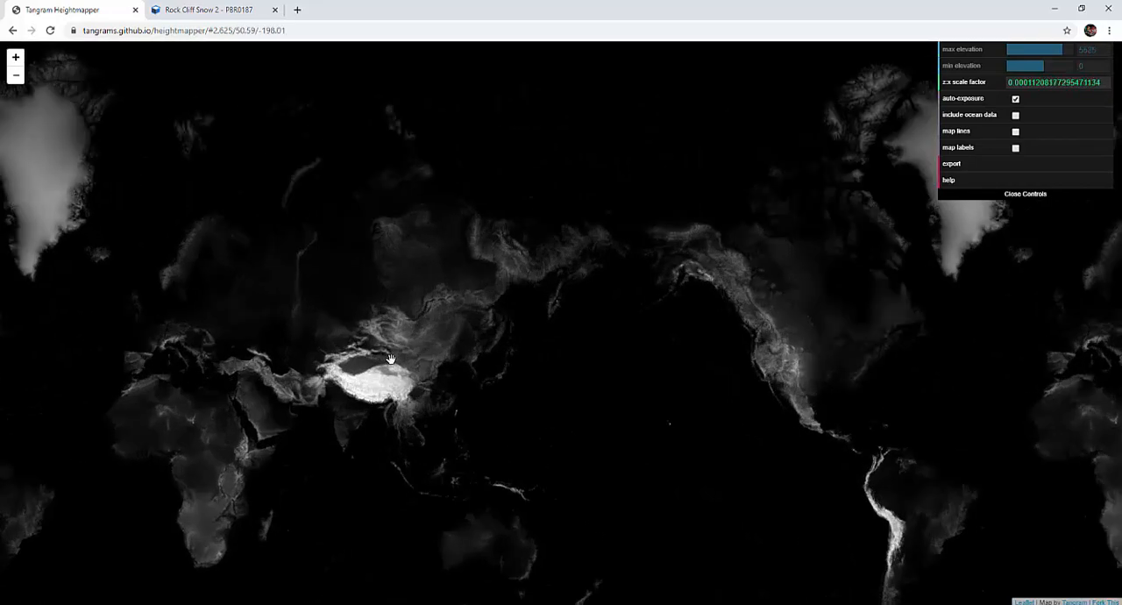
scroll(391, 354, up, 2)
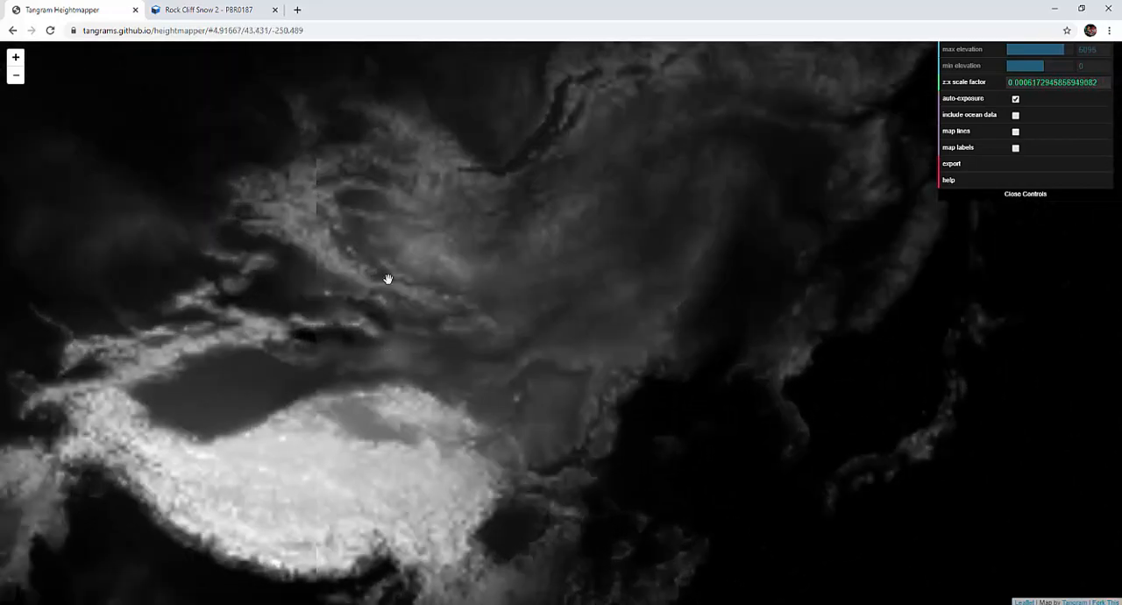
drag(386, 278, 420, 383)
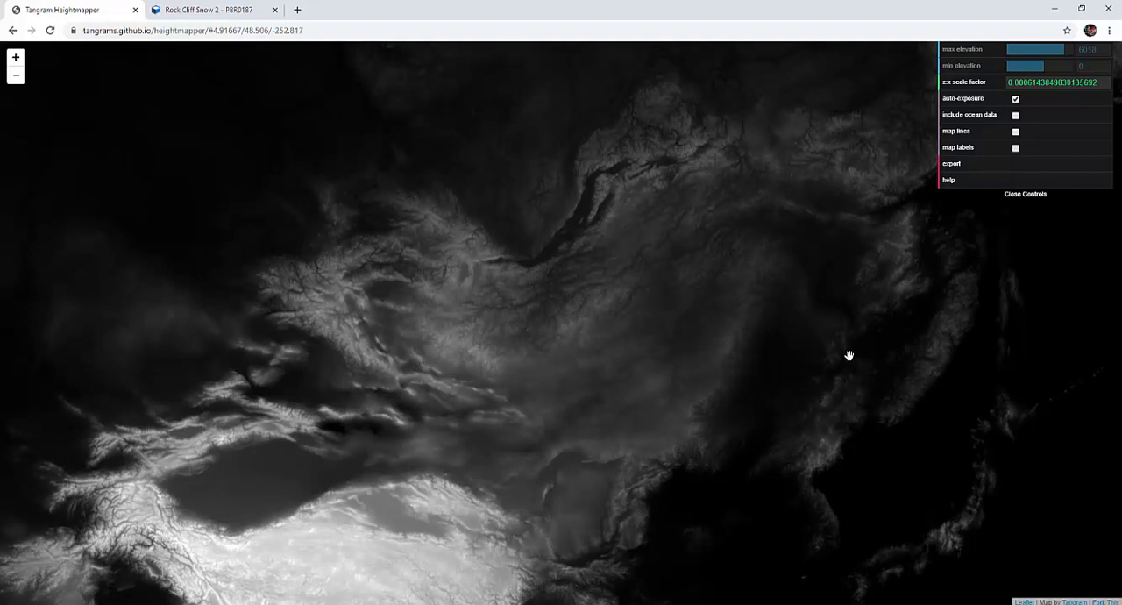
click(954, 164)
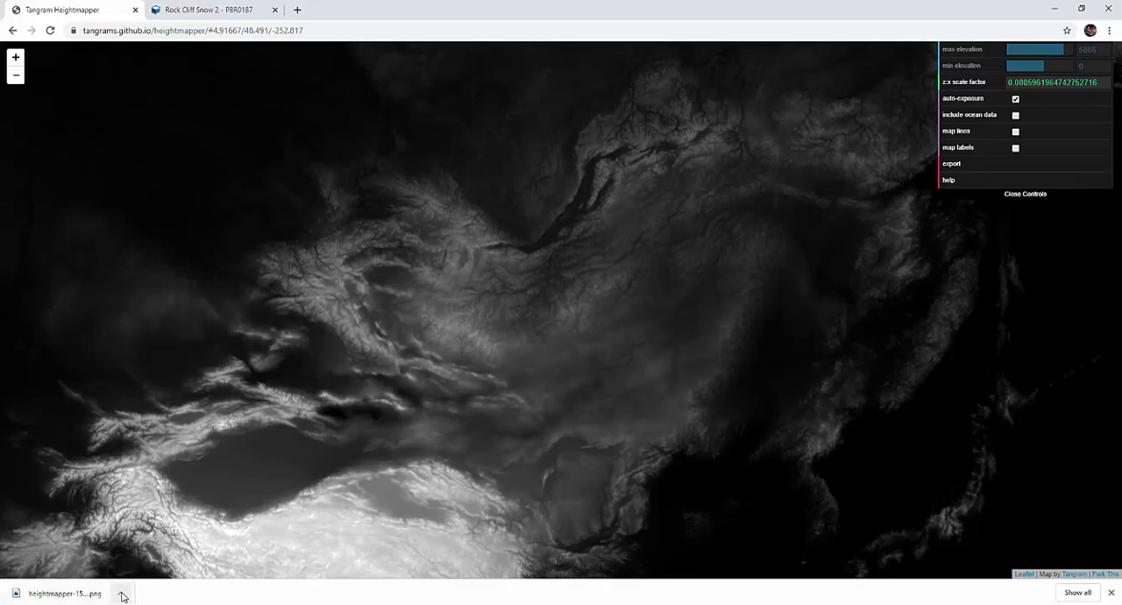
Show the exported heightmap PNG in its download folder and move that window aside
click(123, 595)
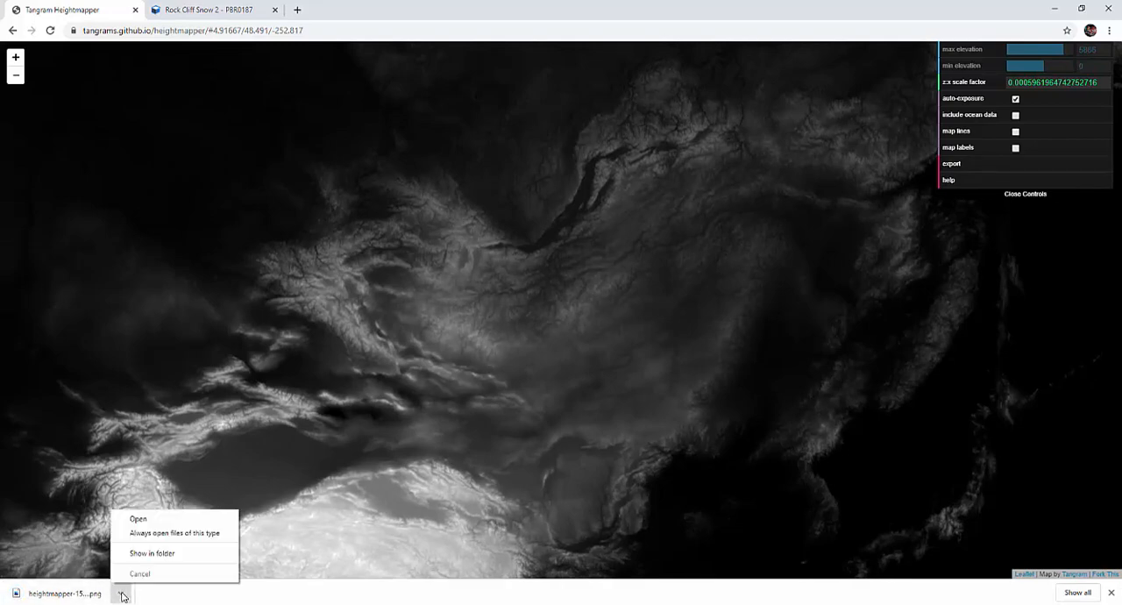
click(151, 554)
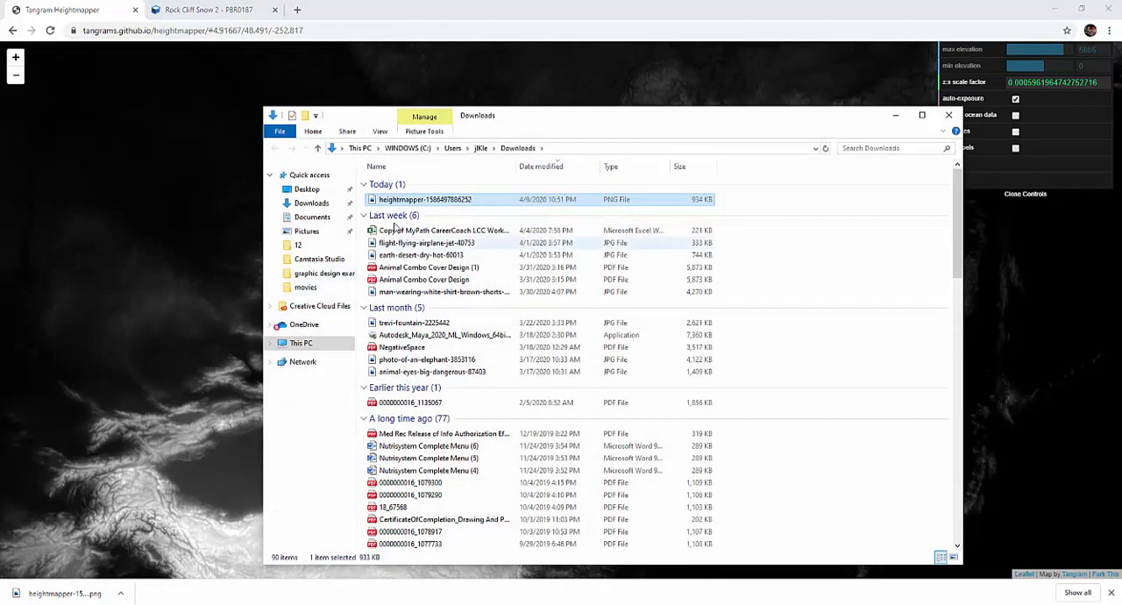
drag(542, 129, 317, 200)
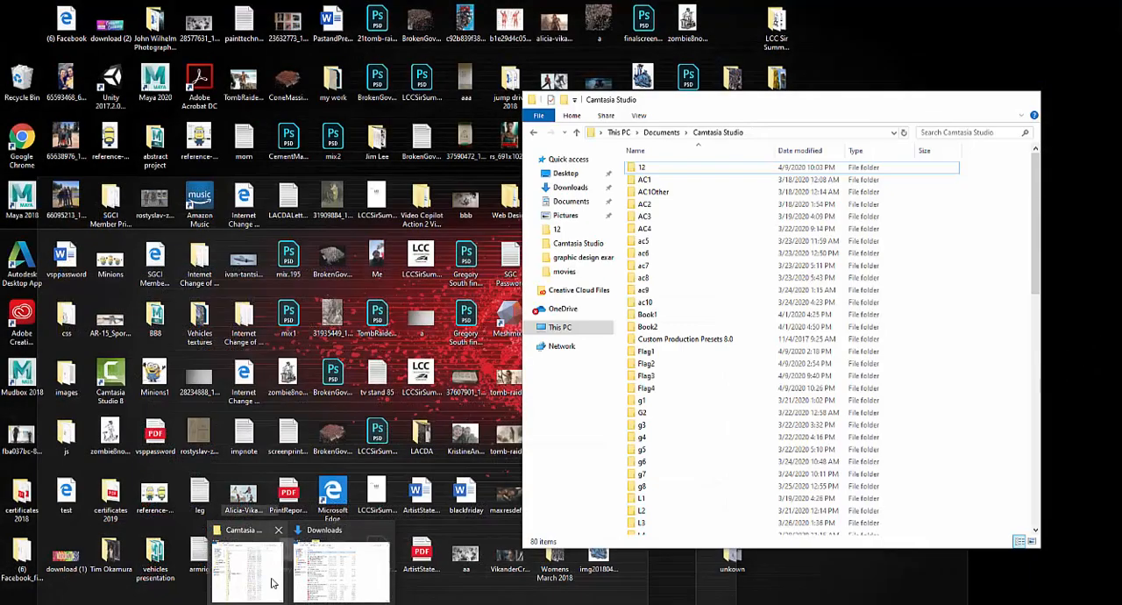
click(271, 583)
click(590, 329)
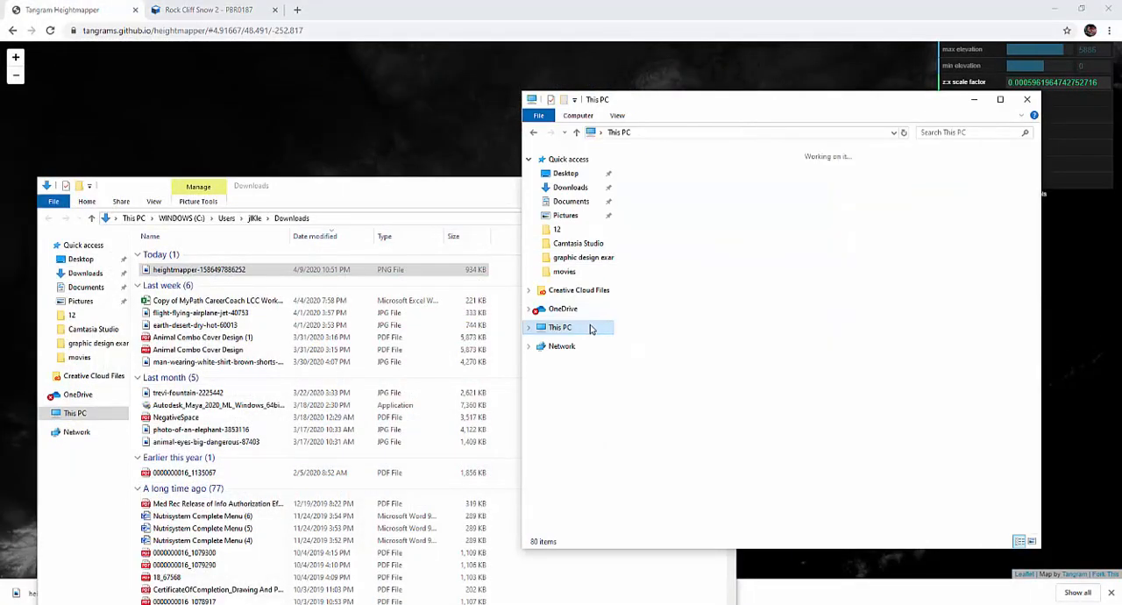
double_click(819, 321)
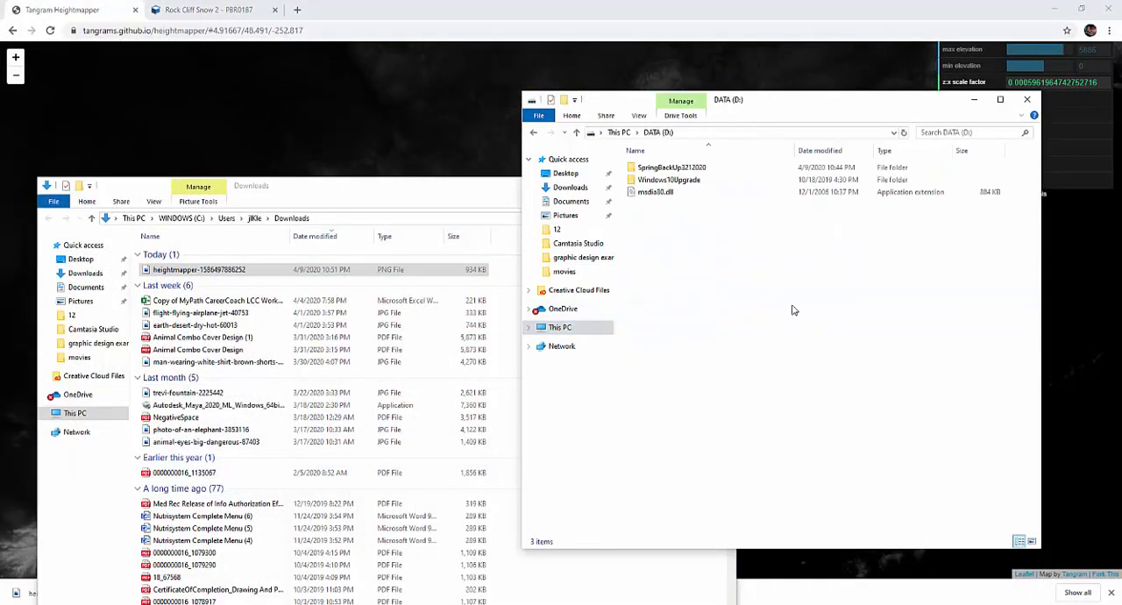
double_click(691, 168)
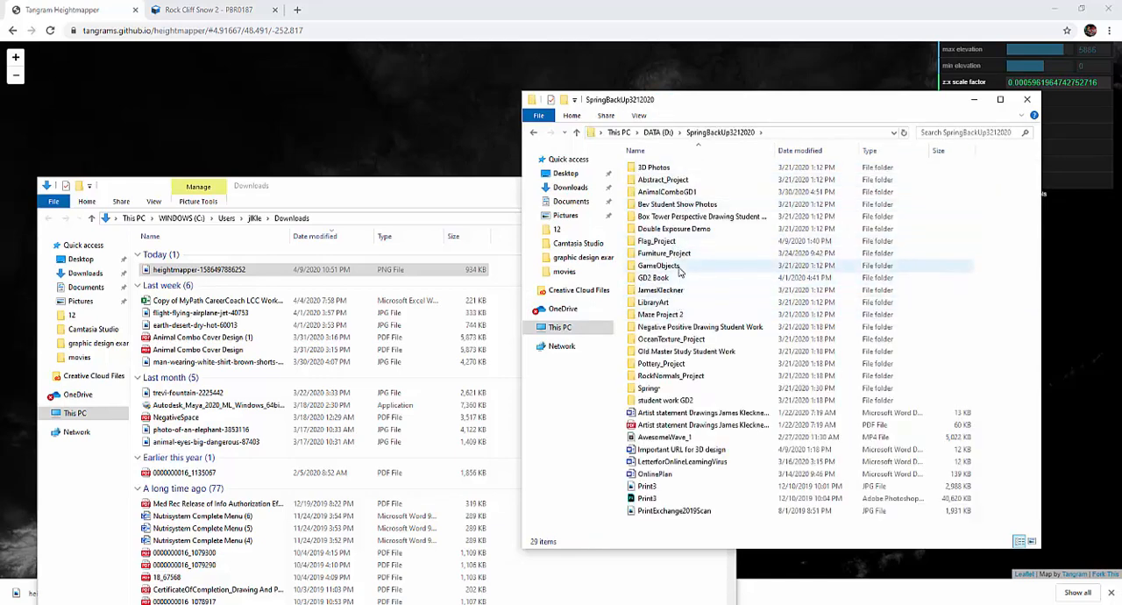
double_click(676, 241)
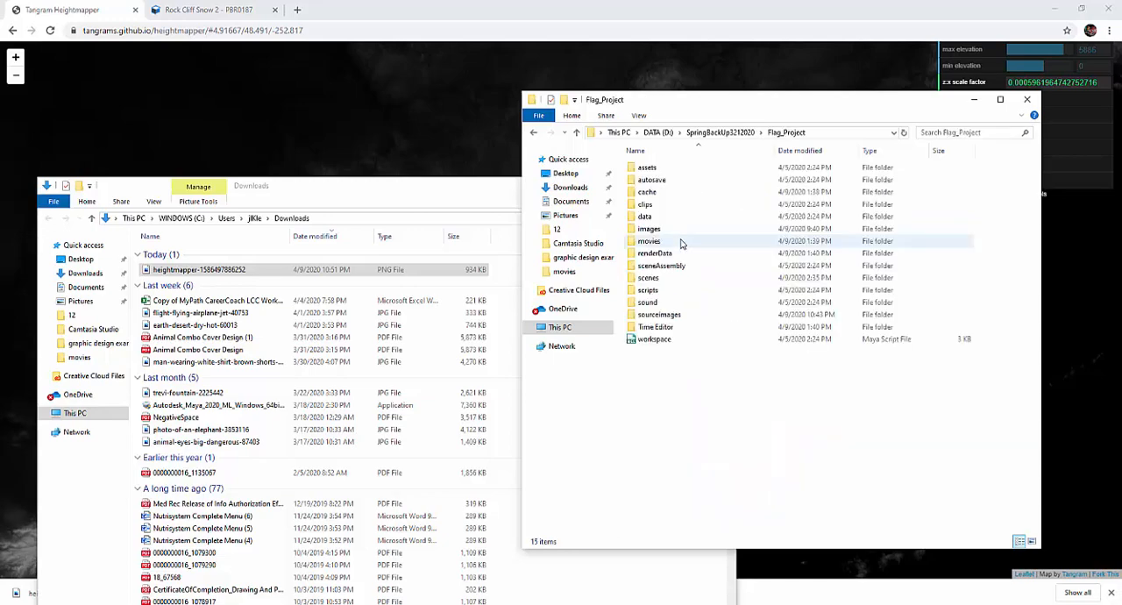
double_click(668, 314)
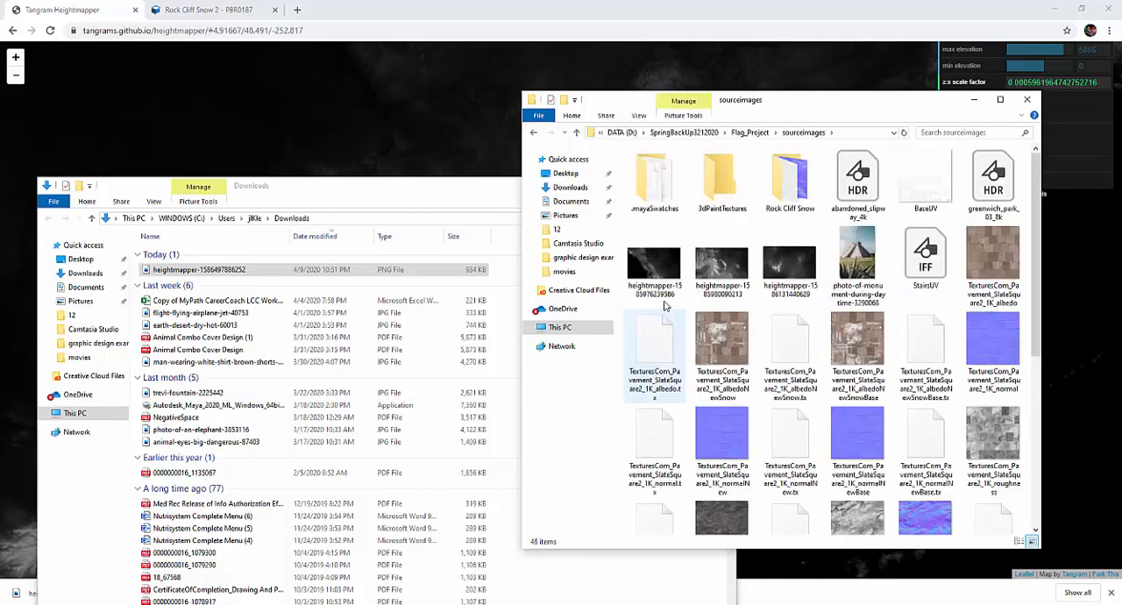
click(246, 273)
drag(193, 271, 651, 309)
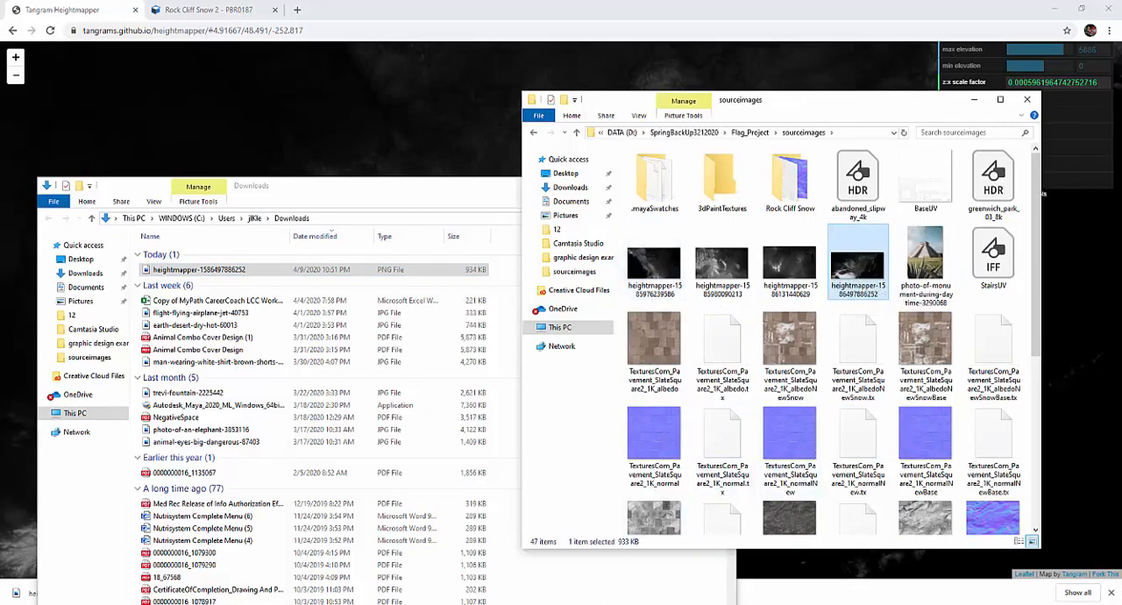
Switch back to Maya and import heightmapper-1586497886252.png from the project's sourceimages folder as the Sculpt Tool's stamp image
click(630, 589)
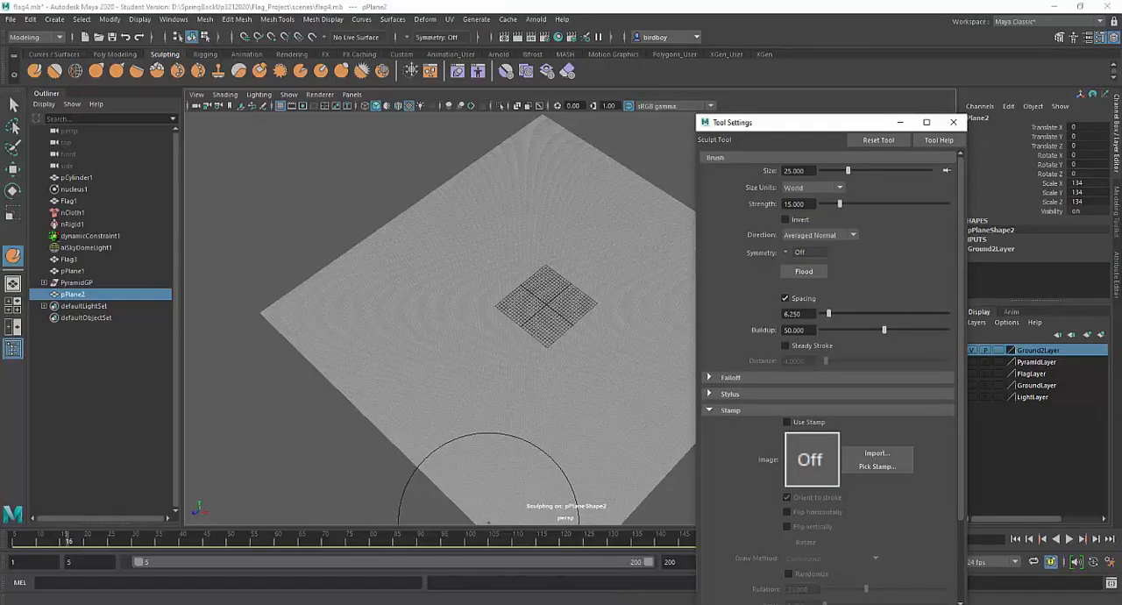
click(874, 453)
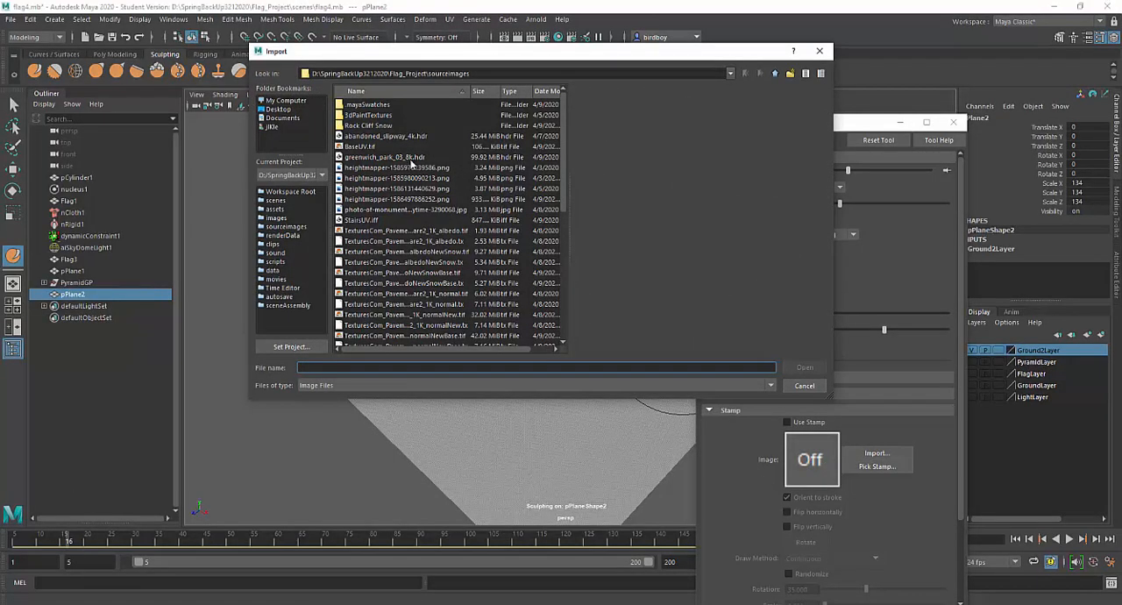
click(411, 169)
click(413, 179)
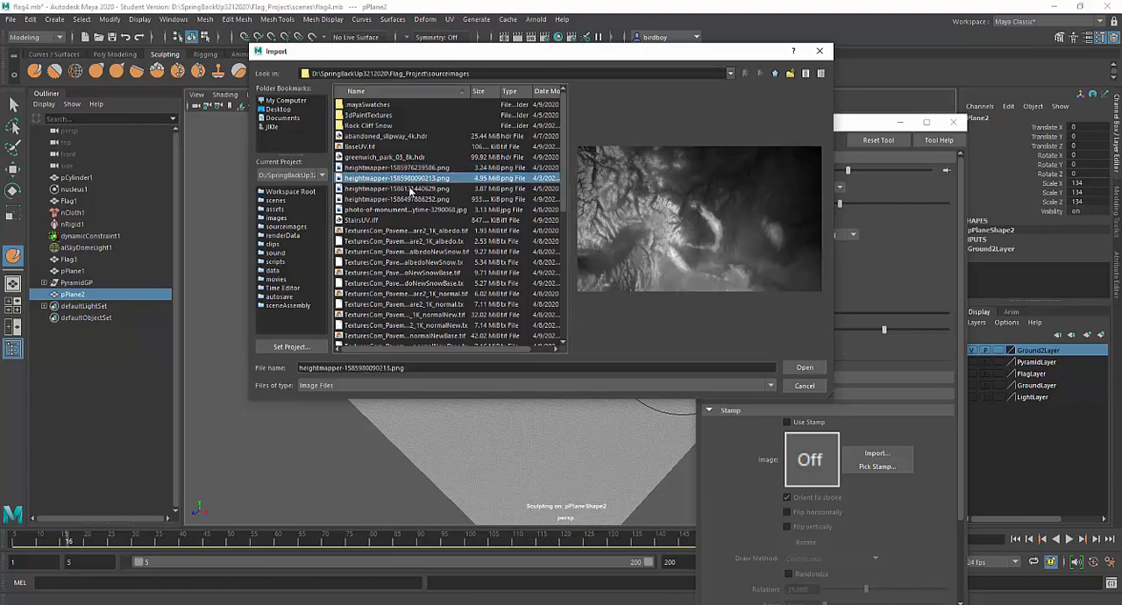
click(409, 190)
click(409, 200)
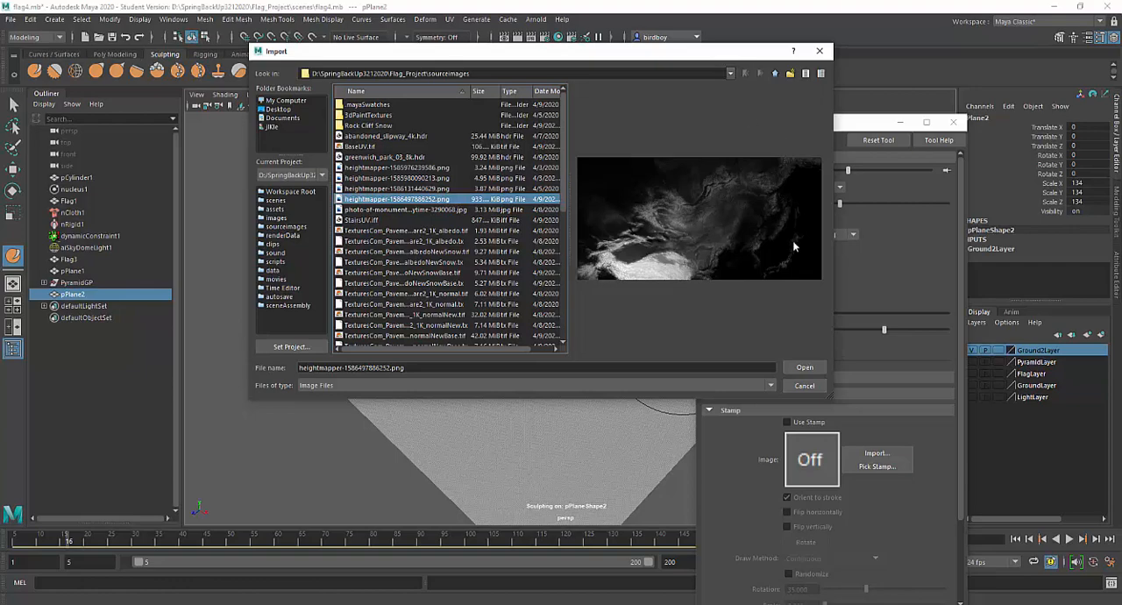
click(805, 368)
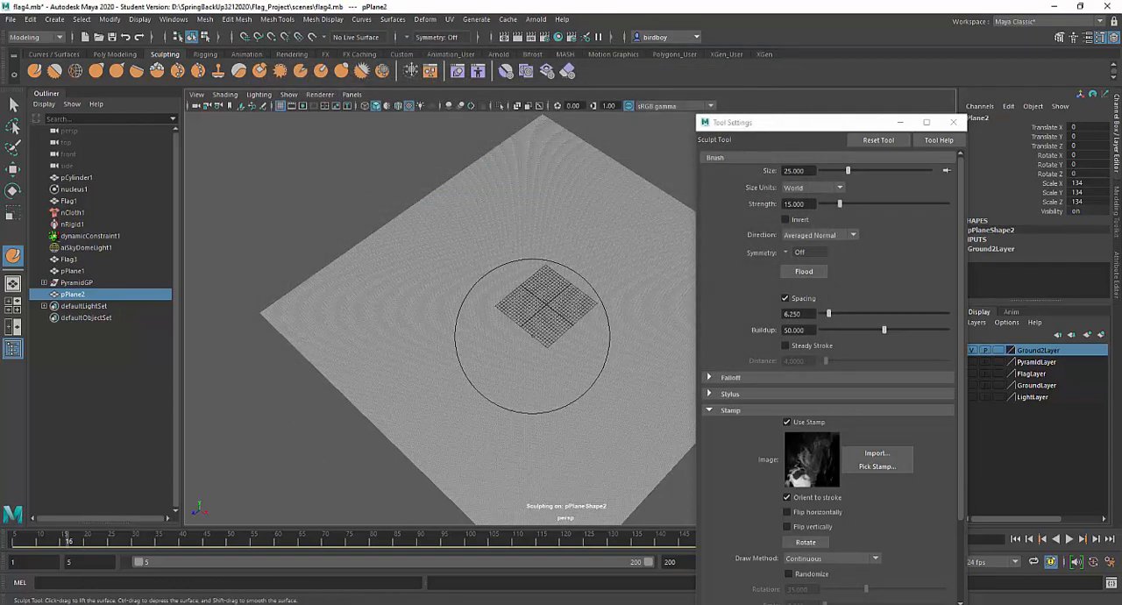
Set the sculpt brush size to about 38.96 and its strength to about 15.05
alt+drag(532, 337, 478, 329)
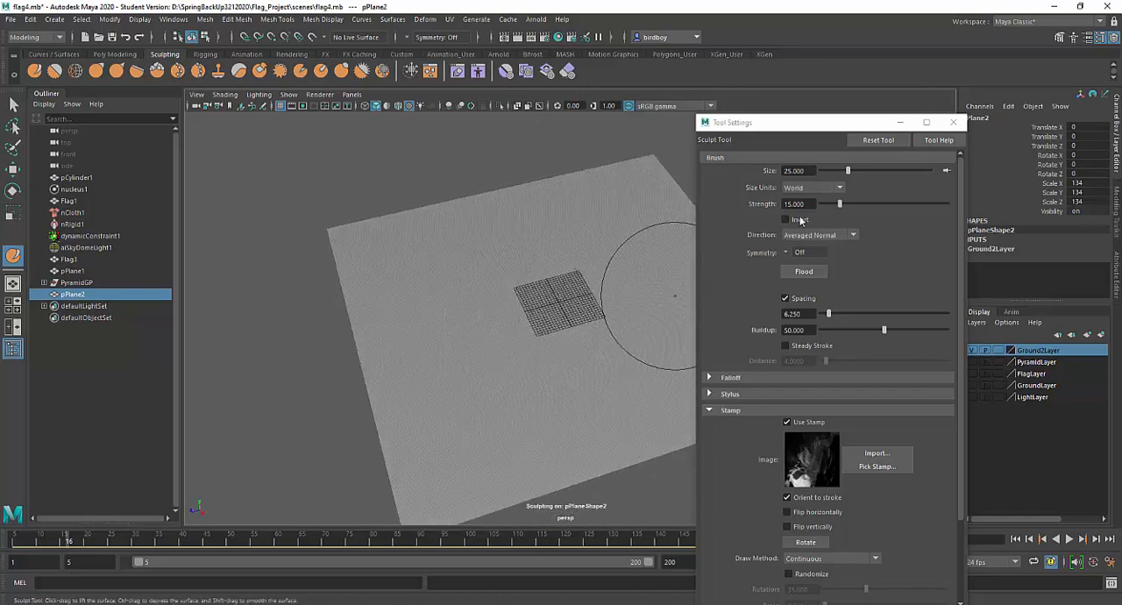
drag(848, 171, 854, 170)
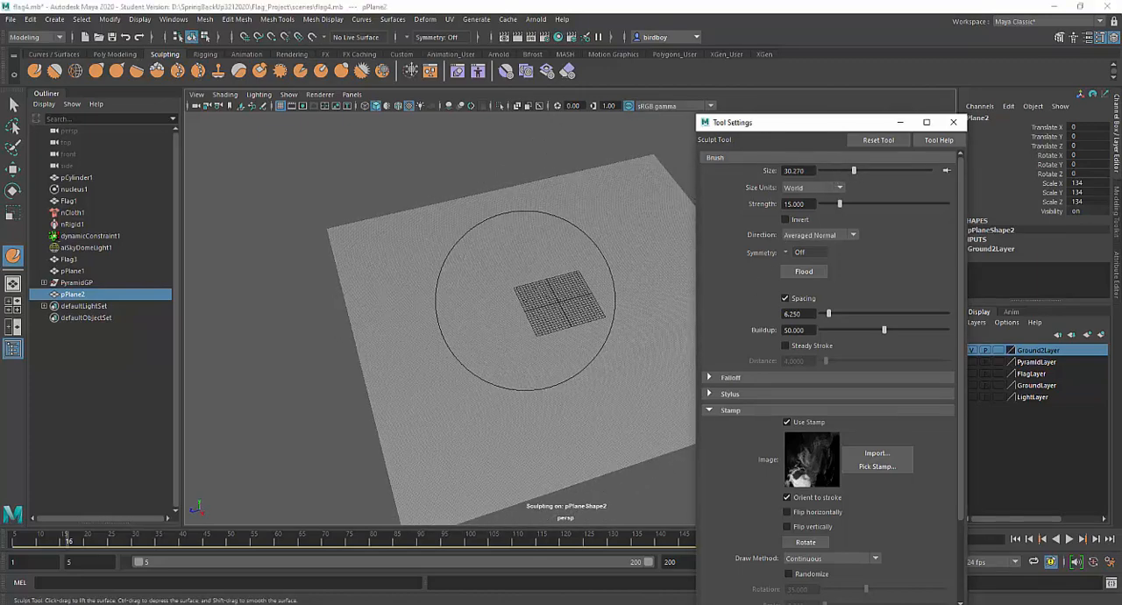
key(b)
mouse_move(526, 300)
mouse_down()
mouse_move(455, 300)
mouse_move(580, 300)
mouse_move(558, 300)
mouse_up()
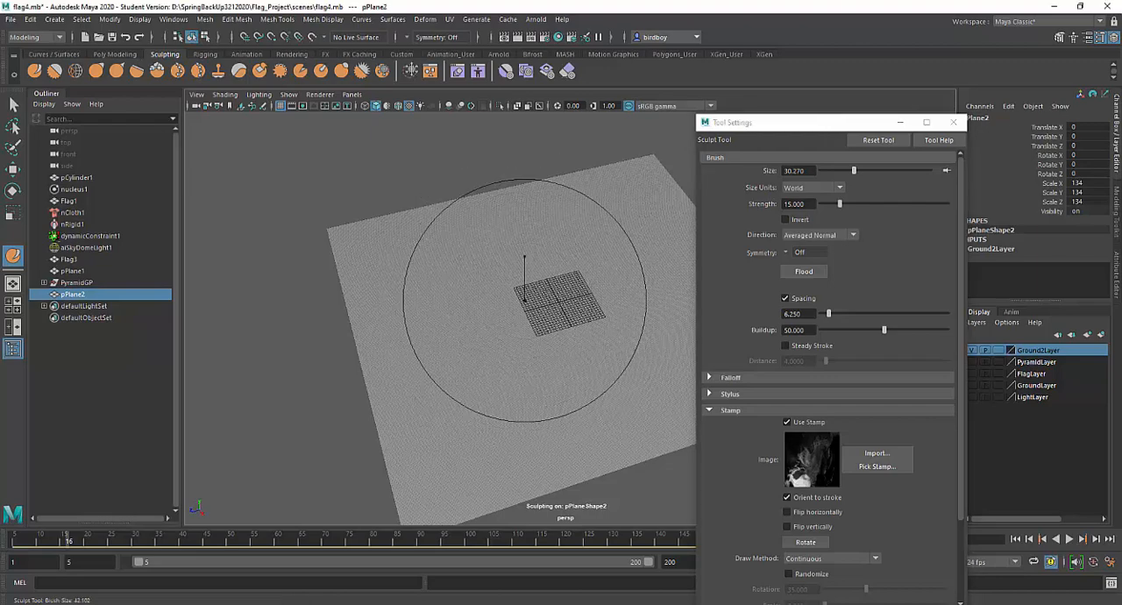
mouse_move(558, 300)
middle_down()
mouse_move(488, 300)
mouse_move(555, 299)
middle_up()
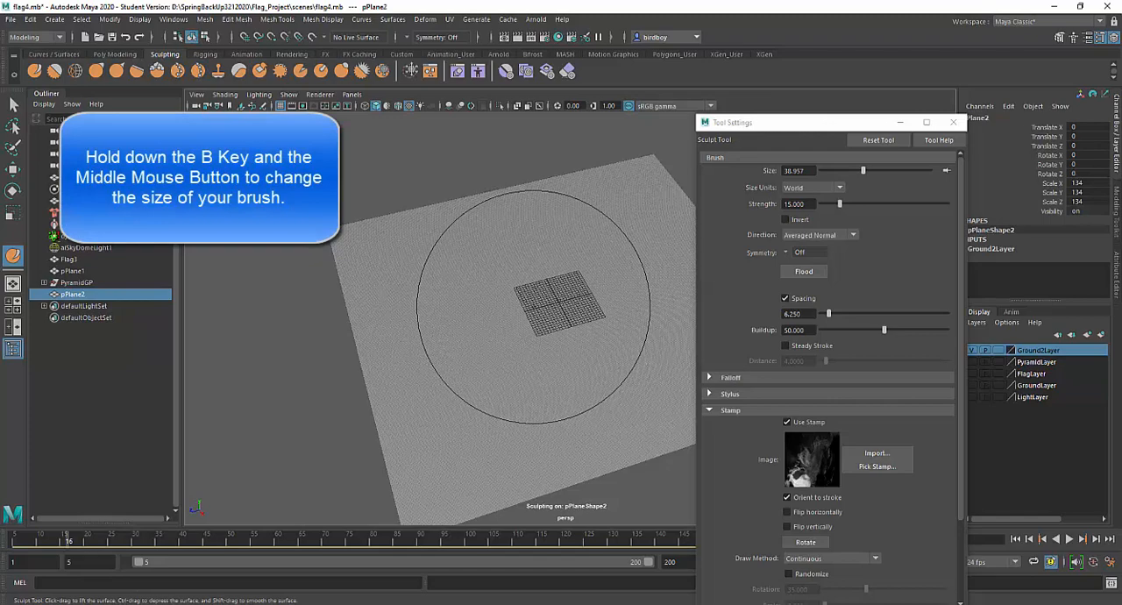
drag(839, 204, 839, 205)
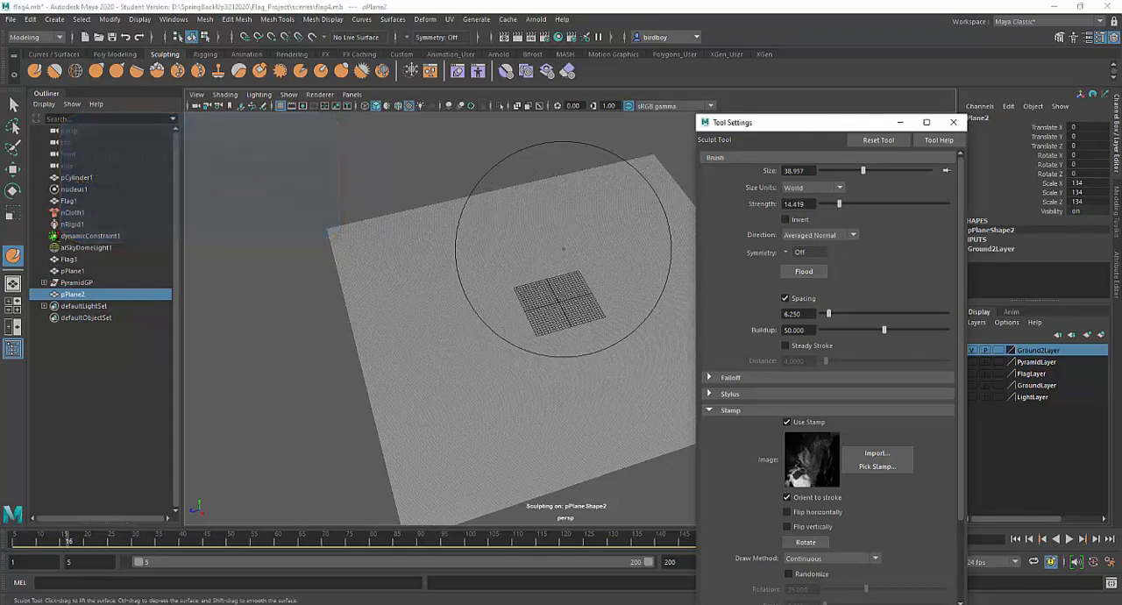
middle_drag(554, 276, 554, 274)
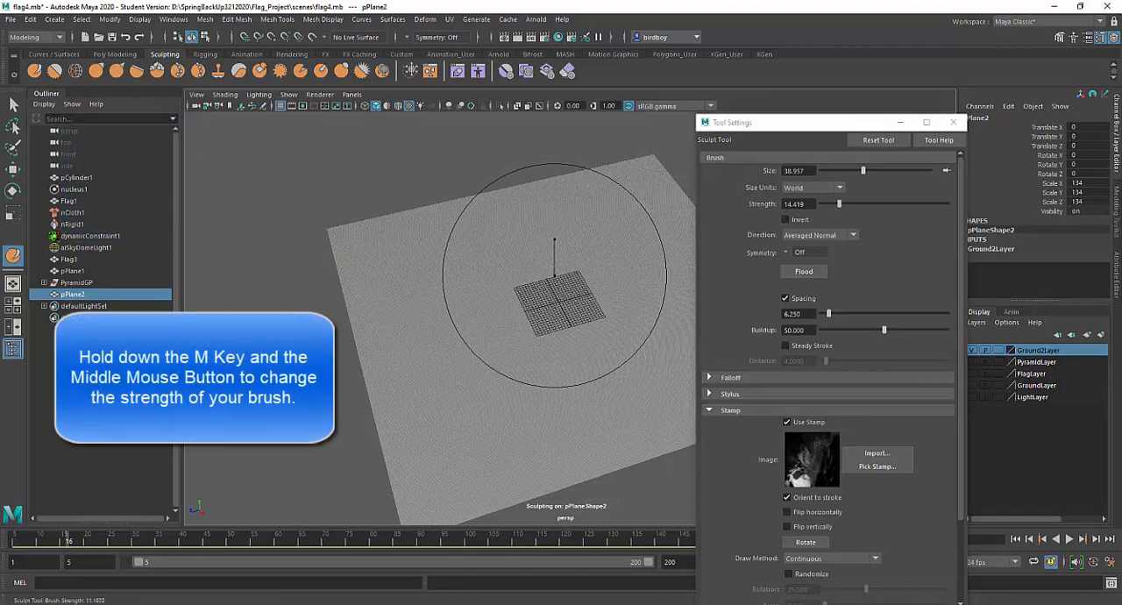
middle_drag(555, 238, 554, 226)
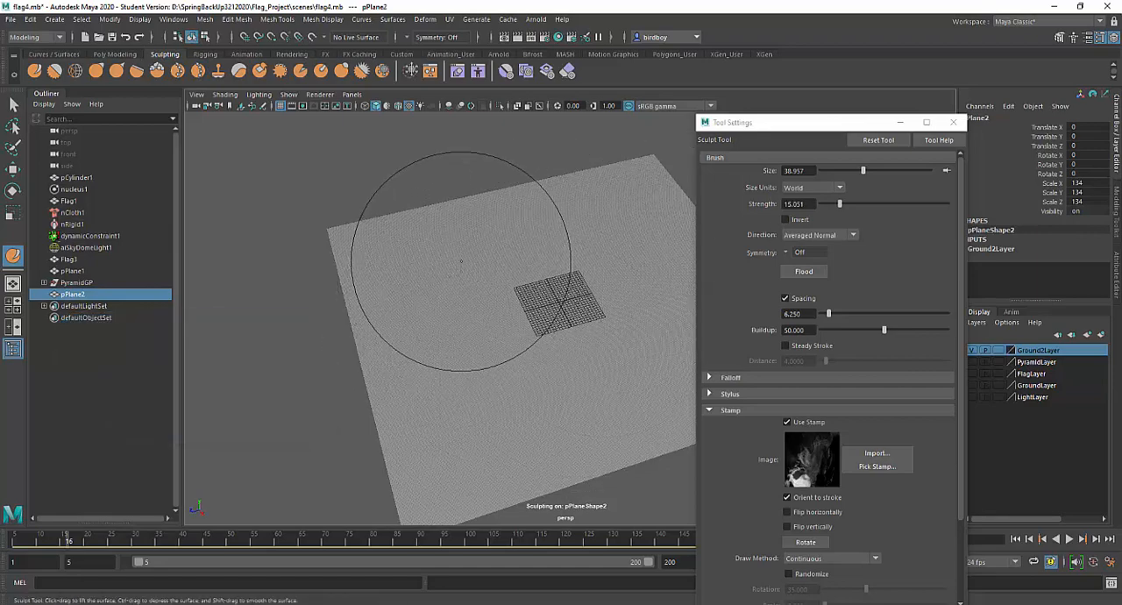
Sculpt a broad area of rugged mountain ridges along one side of the plane with the heightmap stamp
drag(435, 327, 440, 334)
mouse_move(439, 355)
mouse_down()
mouse_move(428, 389)
mouse_move(469, 444)
mouse_up()
mouse_move(485, 399)
mouse_down()
mouse_move(447, 255)
mouse_move(435, 303)
mouse_move(459, 359)
mouse_up()
mouse_move(452, 321)
mouse_down()
mouse_move(458, 370)
mouse_move(467, 325)
mouse_move(480, 316)
mouse_up()
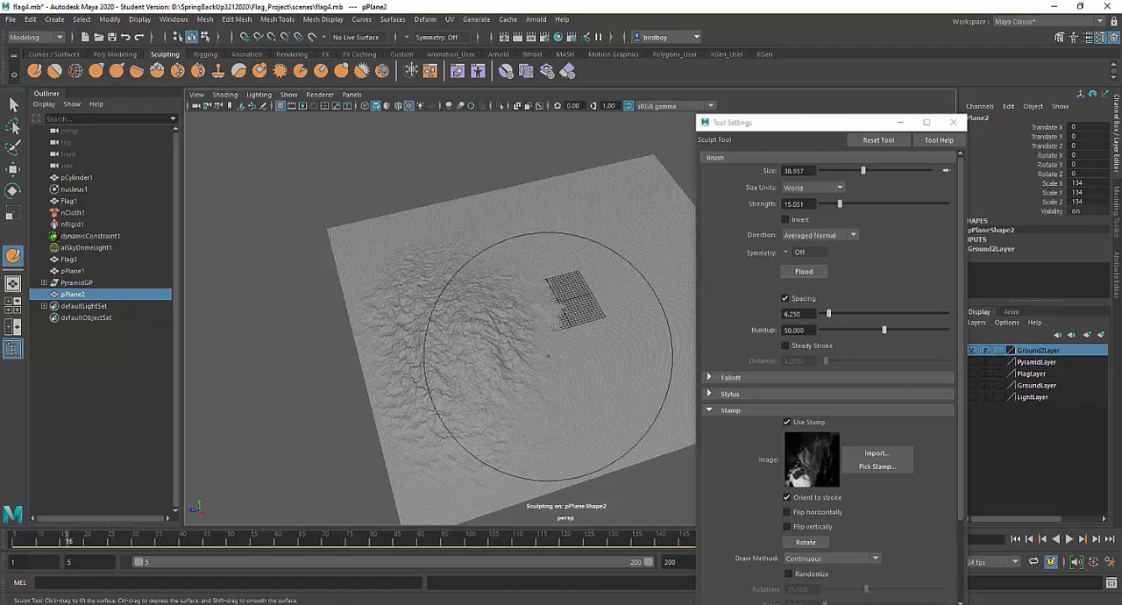
alt+drag(559, 358, 430, 343)
mouse_move(531, 369)
alt+mouse_down()
mouse_move(493, 358)
mouse_move(421, 381)
mouse_move(470, 367)
mouse_move(439, 396)
mouse_move(451, 409)
alt+mouse_up()
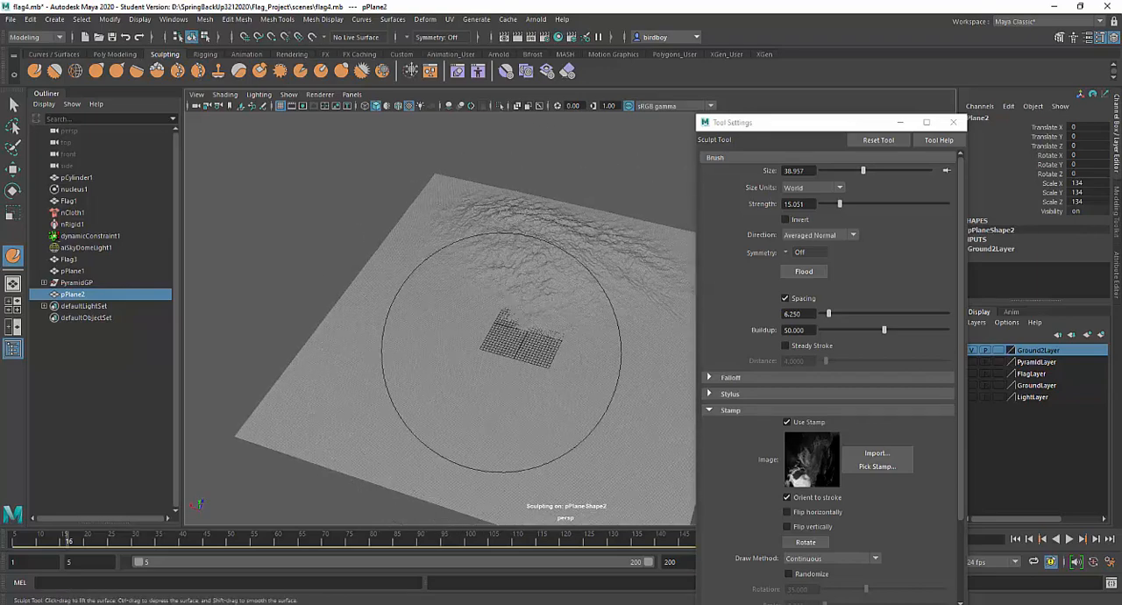
Replace the stamp image with heightmapper-1585976239586.png from sourceimages
click(878, 454)
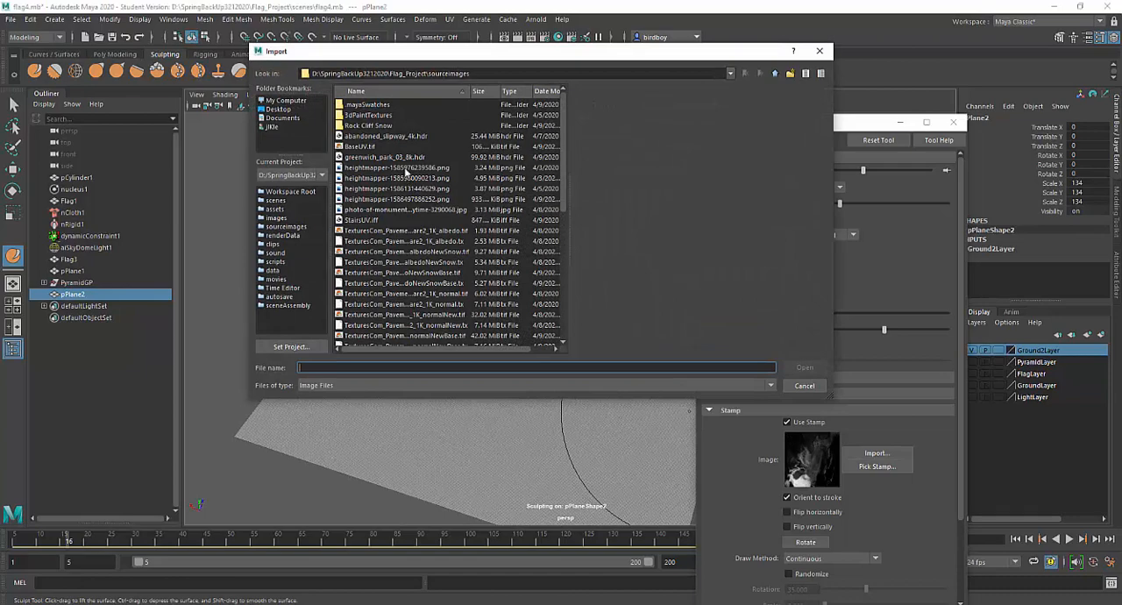
click(406, 168)
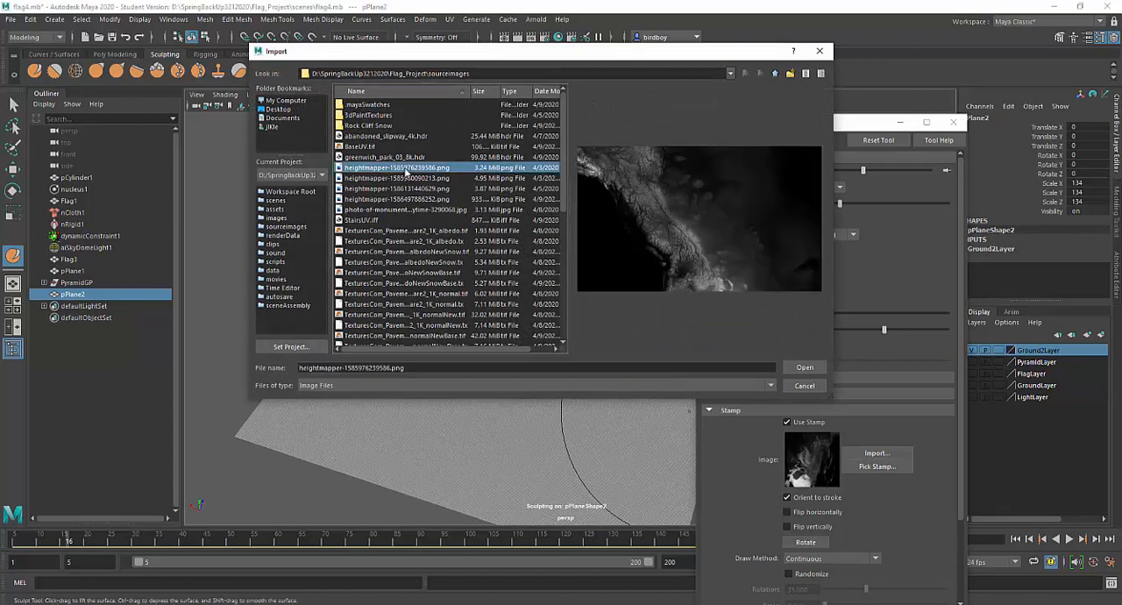
click(803, 368)
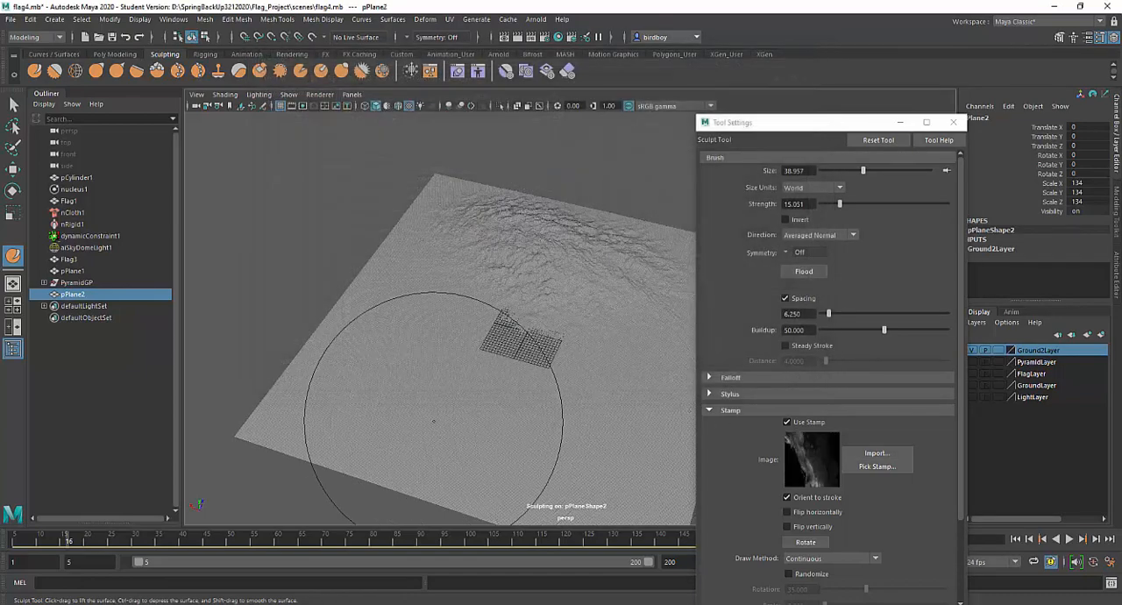
Raise a second mountain beside the first ridges near the plane's corner, reducing the brush size to about 11.99 for its peak
mouse_move(431, 425)
mouse_down()
mouse_move(428, 340)
mouse_move(432, 397)
mouse_up()
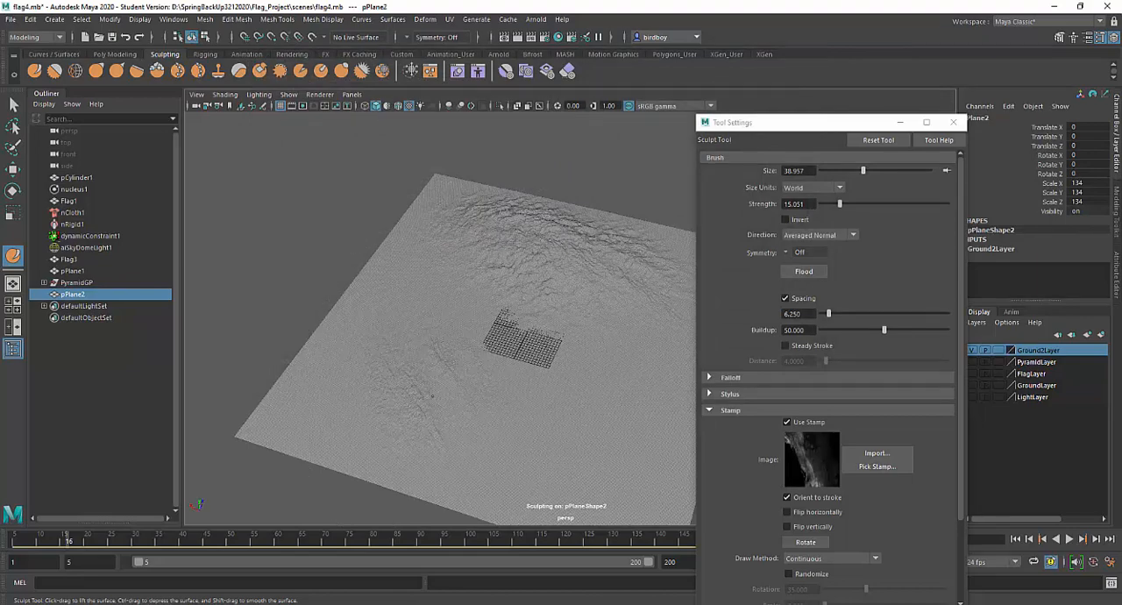
mouse_move(434, 351)
mouse_down()
mouse_move(419, 408)
mouse_move(450, 337)
mouse_move(359, 410)
mouse_move(399, 333)
mouse_up()
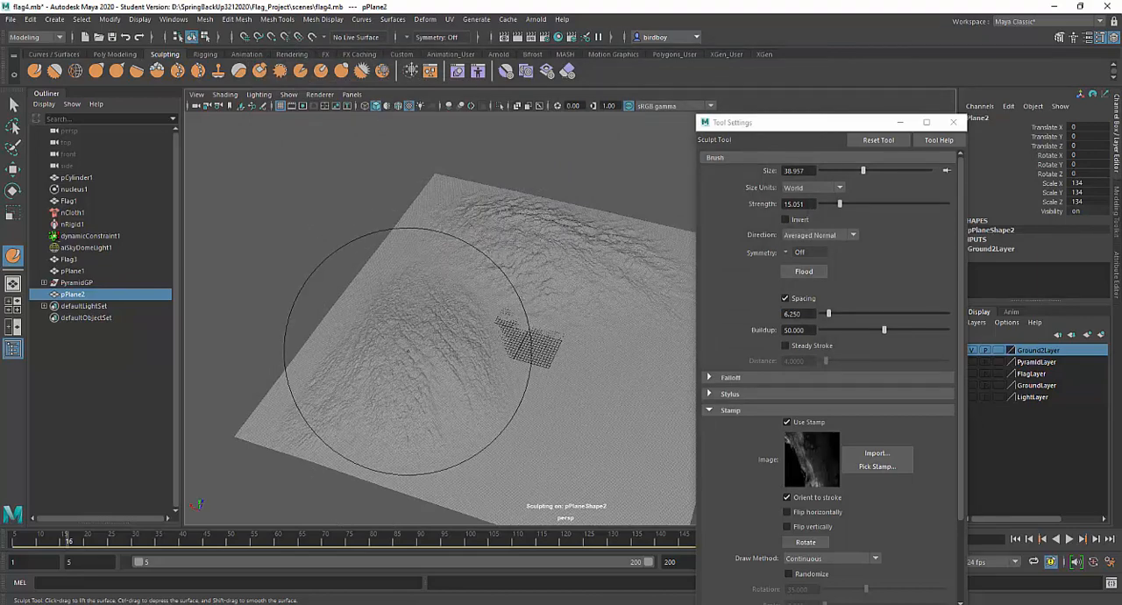
alt+middle_drag(409, 358, 456, 323)
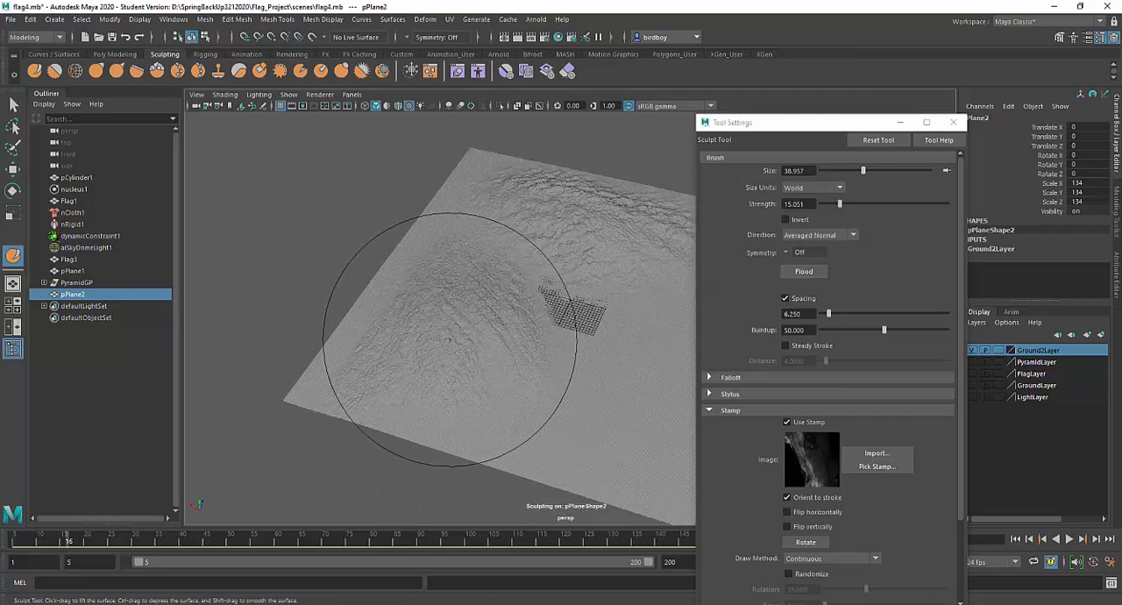
key(b)
mouse_move(477, 336)
mouse_down()
mouse_move(439, 337)
mouse_move(478, 329)
mouse_move(471, 304)
mouse_move(446, 299)
mouse_move(418, 352)
mouse_move(478, 314)
mouse_move(505, 322)
mouse_move(508, 343)
mouse_move(476, 279)
mouse_move(456, 320)
mouse_up()
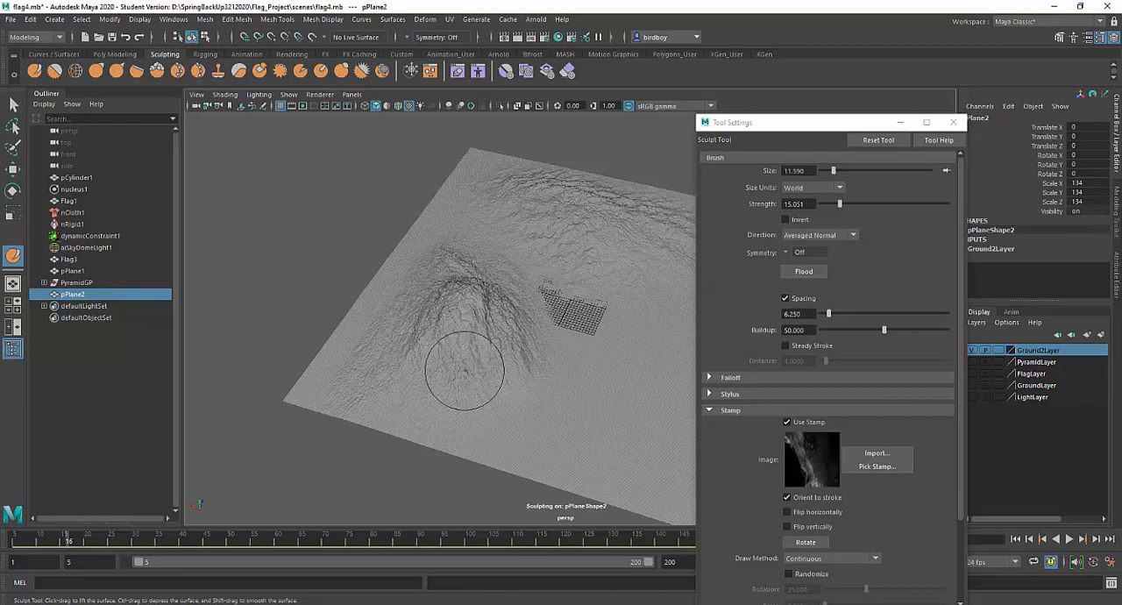
Set the brush size to about 17.41 and sculpt lower ridges along the plane's remaining flat edge
mouse_move(464, 368)
alt+mouse_down()
mouse_move(461, 388)
mouse_move(386, 374)
mouse_move(441, 406)
mouse_move(458, 435)
mouse_move(388, 421)
mouse_move(413, 414)
alt+mouse_up()
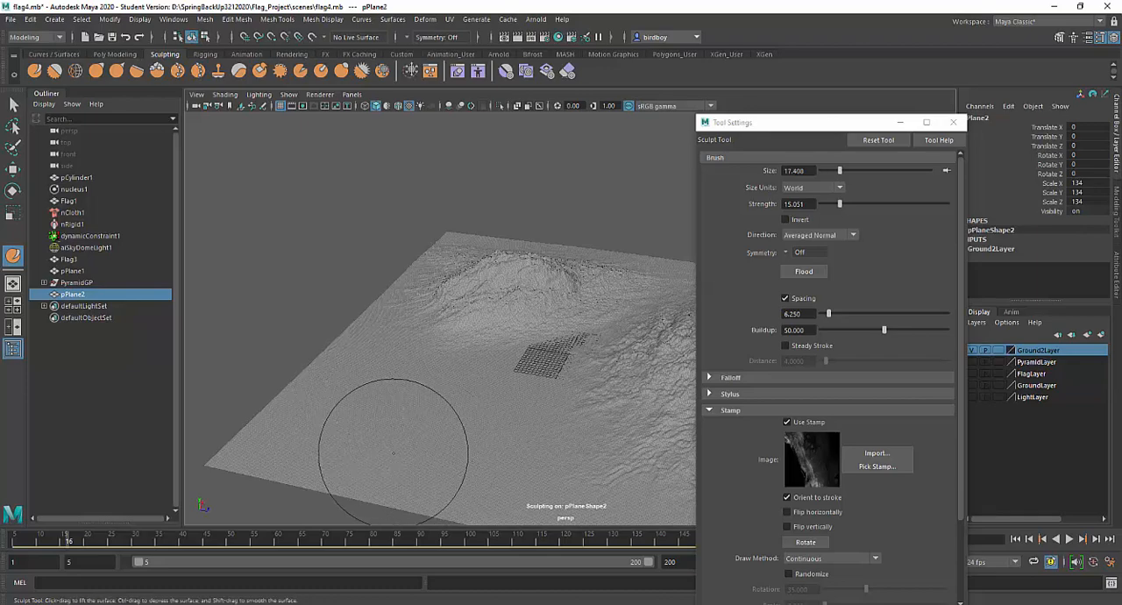
drag(394, 453, 323, 425)
mouse_move(324, 425)
mouse_down()
mouse_move(392, 347)
mouse_move(291, 436)
mouse_move(377, 426)
mouse_up()
mouse_move(476, 350)
alt+mouse_down()
mouse_move(496, 415)
mouse_move(488, 383)
mouse_move(443, 431)
mouse_move(421, 421)
alt+mouse_up()
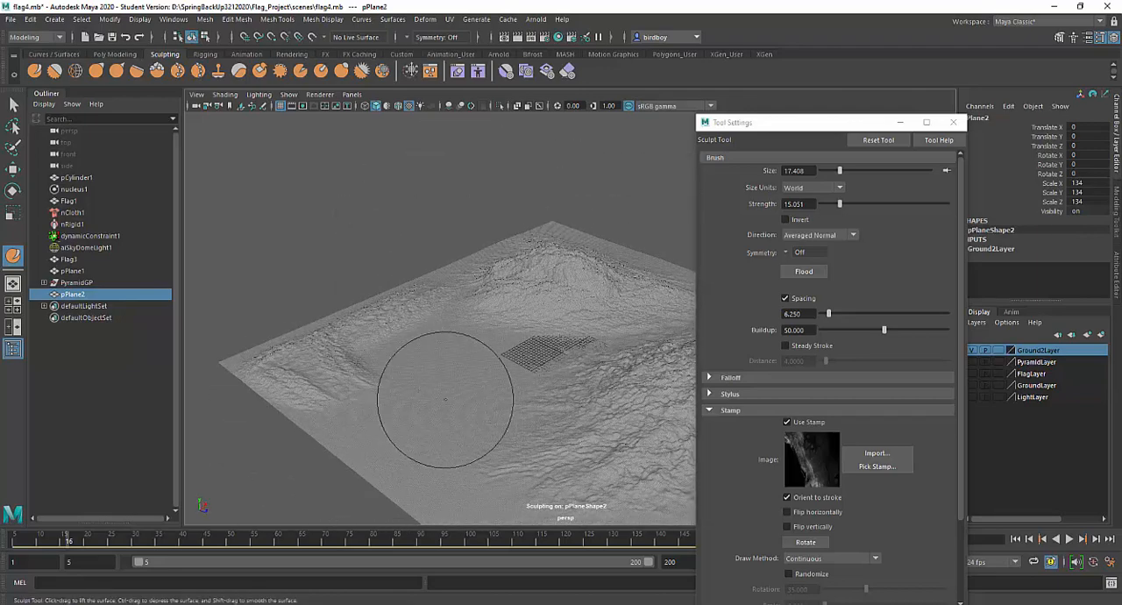
Replace the stamp image with heightmapper-1585980090213.png from sourceimages
click(877, 452)
click(429, 180)
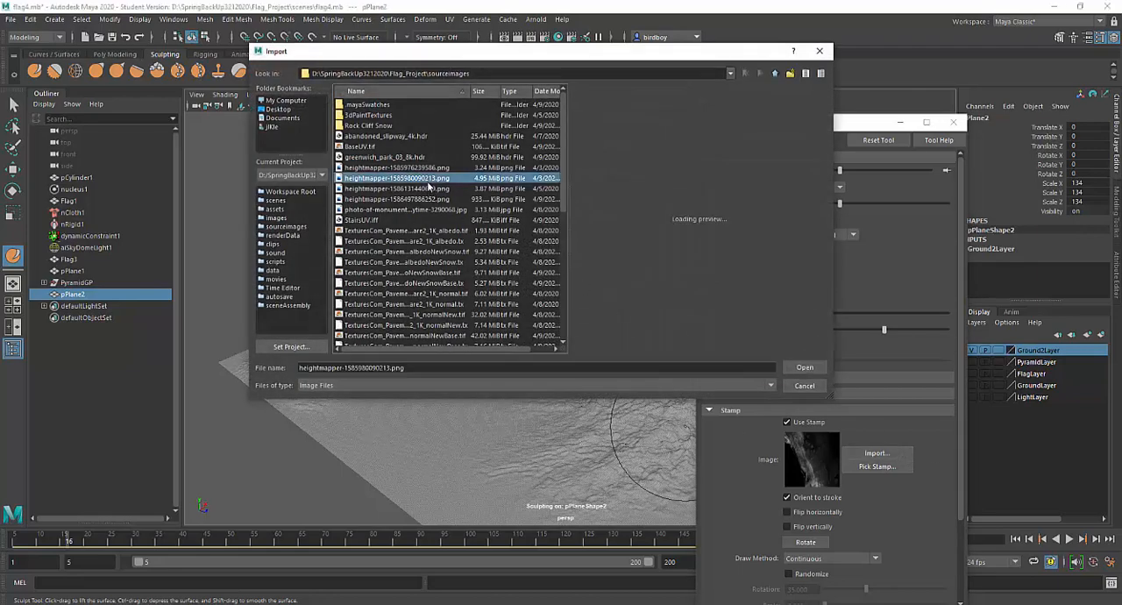
click(805, 367)
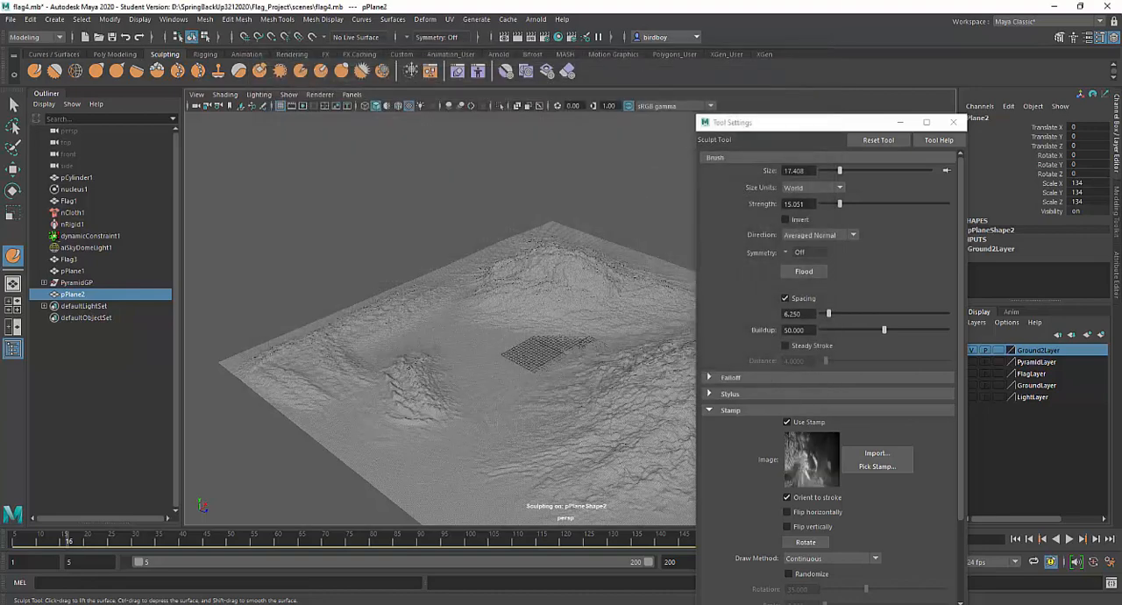
Build up jagged peaks and slopes on the low ridges along the plane's edge with the current stamp
drag(410, 367, 375, 361)
mouse_move(374, 362)
mouse_down()
mouse_move(362, 372)
mouse_move(359, 338)
mouse_move(382, 313)
mouse_move(344, 349)
mouse_move(394, 399)
mouse_move(399, 434)
mouse_move(403, 405)
mouse_move(440, 358)
mouse_up()
mouse_move(448, 426)
mouse_down()
mouse_move(505, 431)
mouse_move(459, 472)
mouse_up()
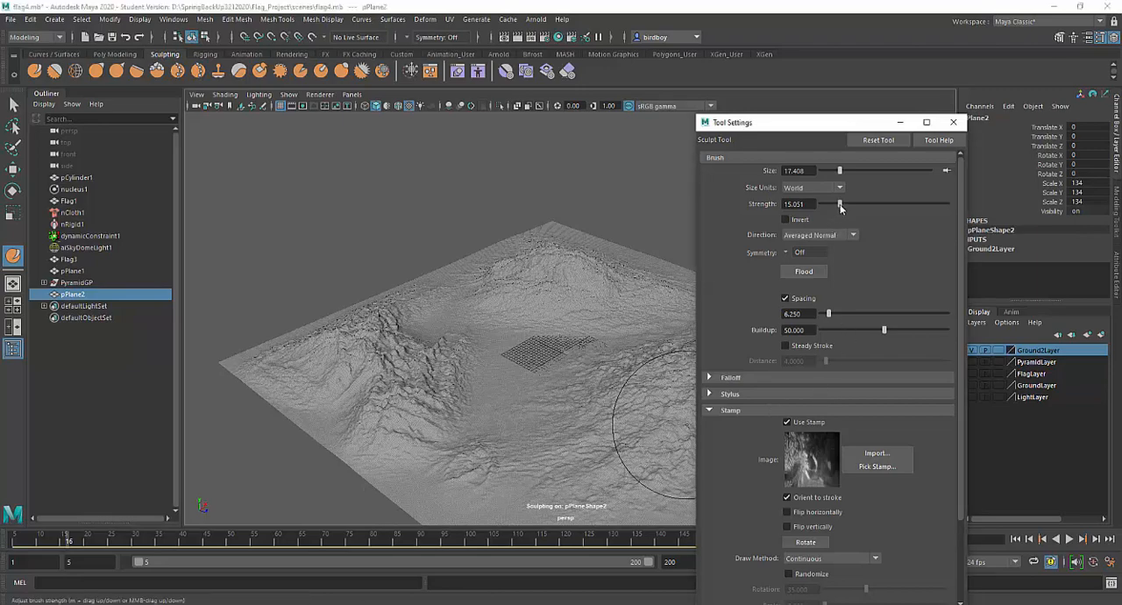
Lower the brush strength to about 8.37 and sculpt gentle relief in the flat valley around the plane's centre
drag(833, 210, 831, 207)
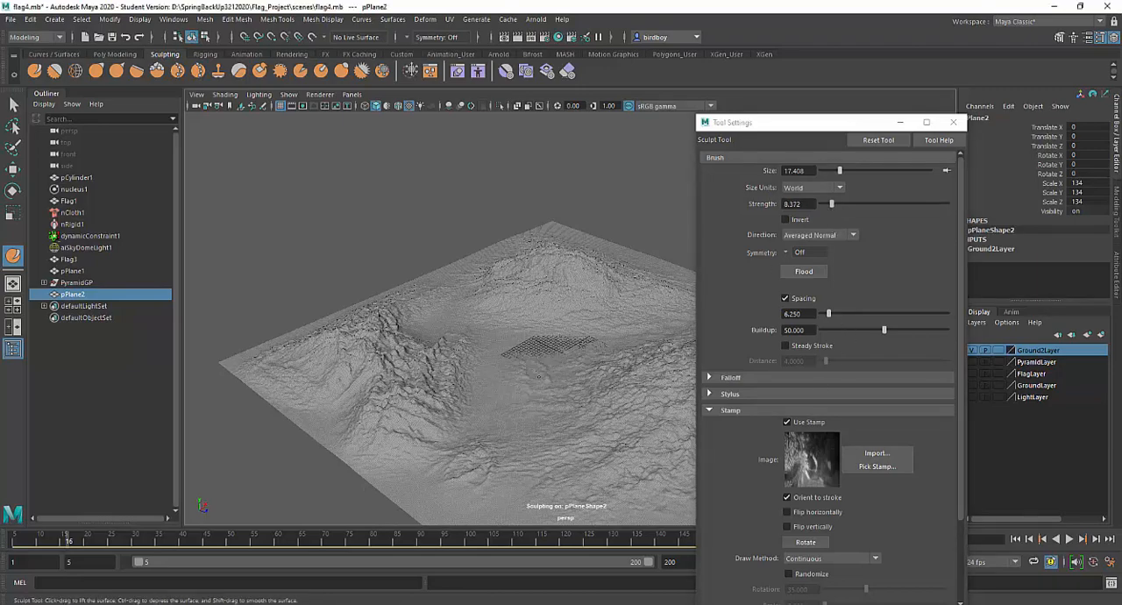
mouse_move(438, 326)
alt+mouse_down()
mouse_move(539, 370)
mouse_move(561, 367)
mouse_move(521, 307)
alt+mouse_up()
alt+middle_drag(521, 308, 515, 305)
alt+right_drag(516, 305, 600, 435)
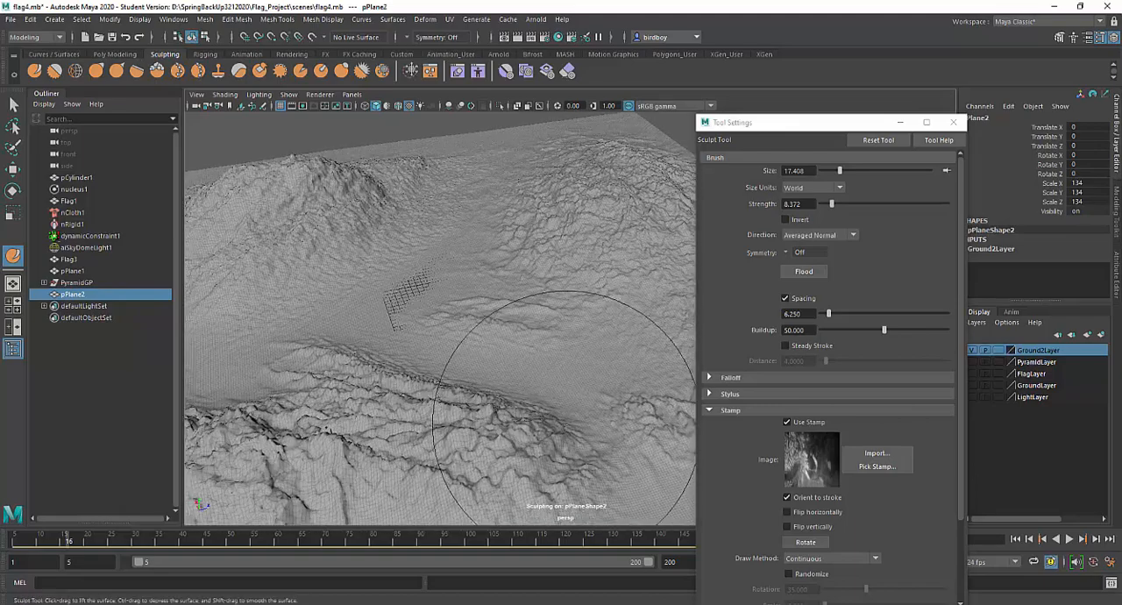
mouse_move(563, 421)
alt+mouse_down()
mouse_move(429, 415)
mouse_move(434, 405)
mouse_move(313, 370)
mouse_move(340, 402)
alt+mouse_up()
drag(343, 407, 353, 419)
alt+drag(518, 365, 441, 405)
alt+drag(516, 384, 434, 377)
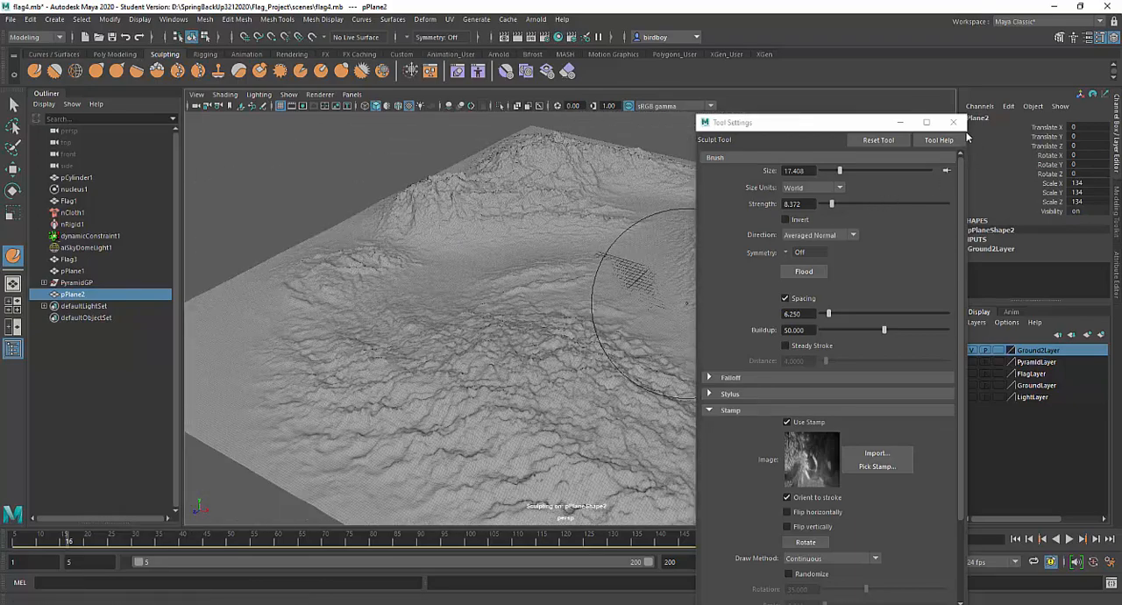
Close the Sculpt Tool settings and end sculpting by switching to the Select Tool
click(954, 122)
alt+middle_drag(752, 401, 668, 381)
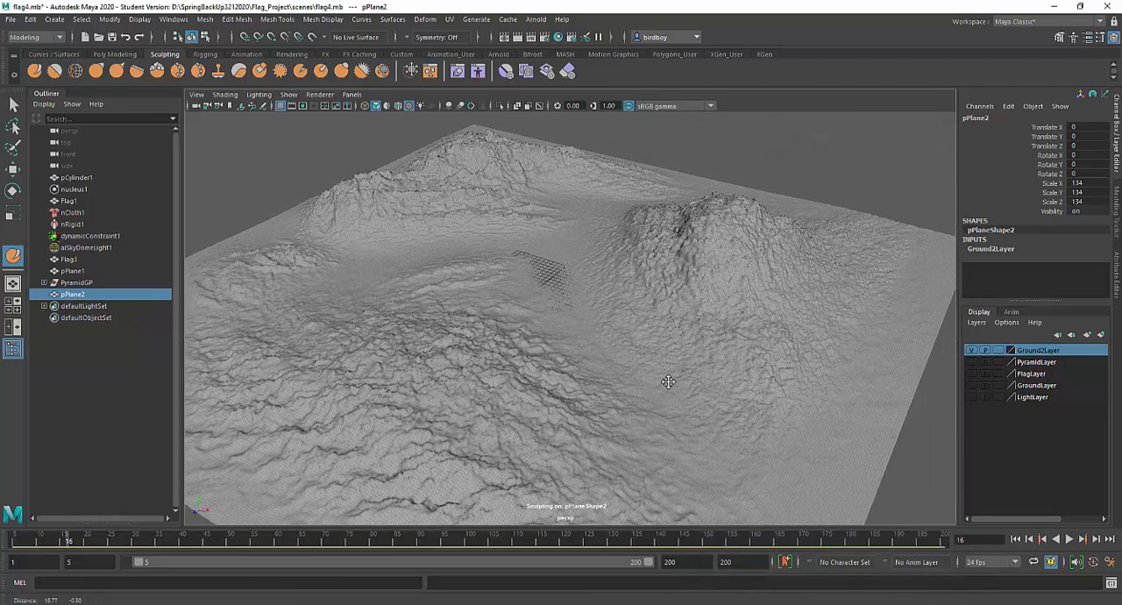
mouse_move(669, 381)
alt+mouse_down()
mouse_move(764, 381)
mouse_move(920, 338)
alt+mouse_up()
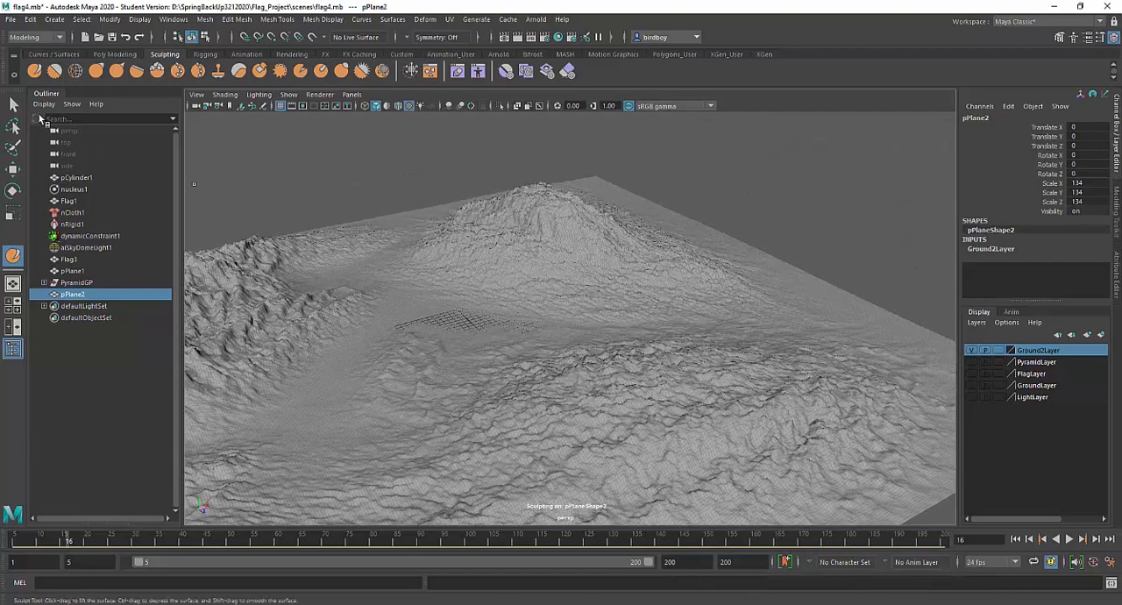
click(14, 104)
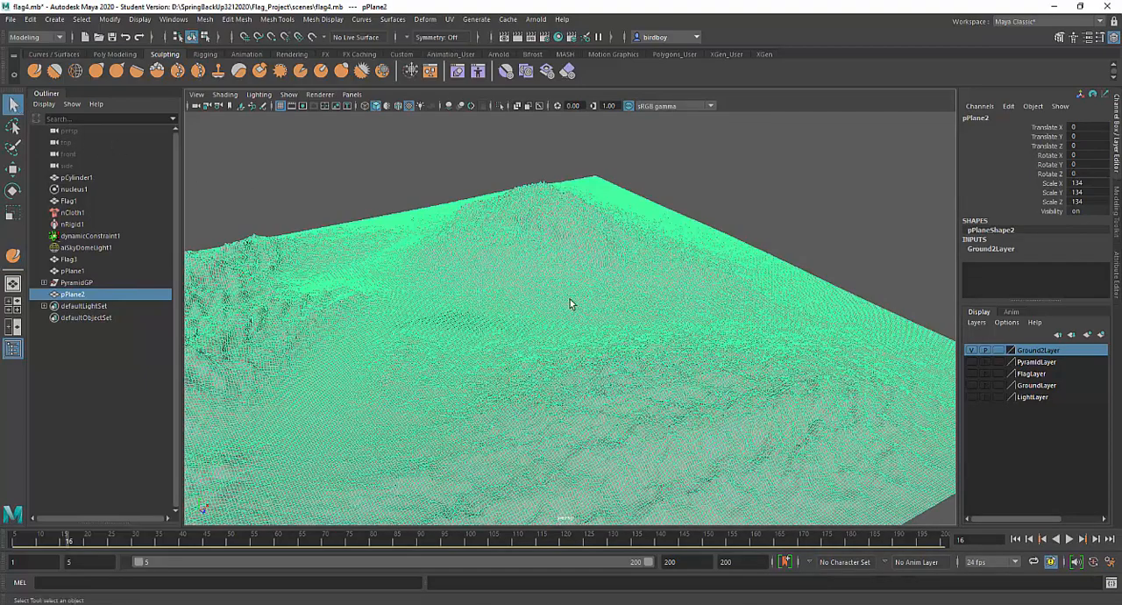
Turn on the smooth mesh preview for the sculpted terrain plane and accept the high face count
alt+middle_drag(549, 360, 656, 330)
alt+drag(657, 330, 688, 354)
alt+drag(616, 374, 730, 348)
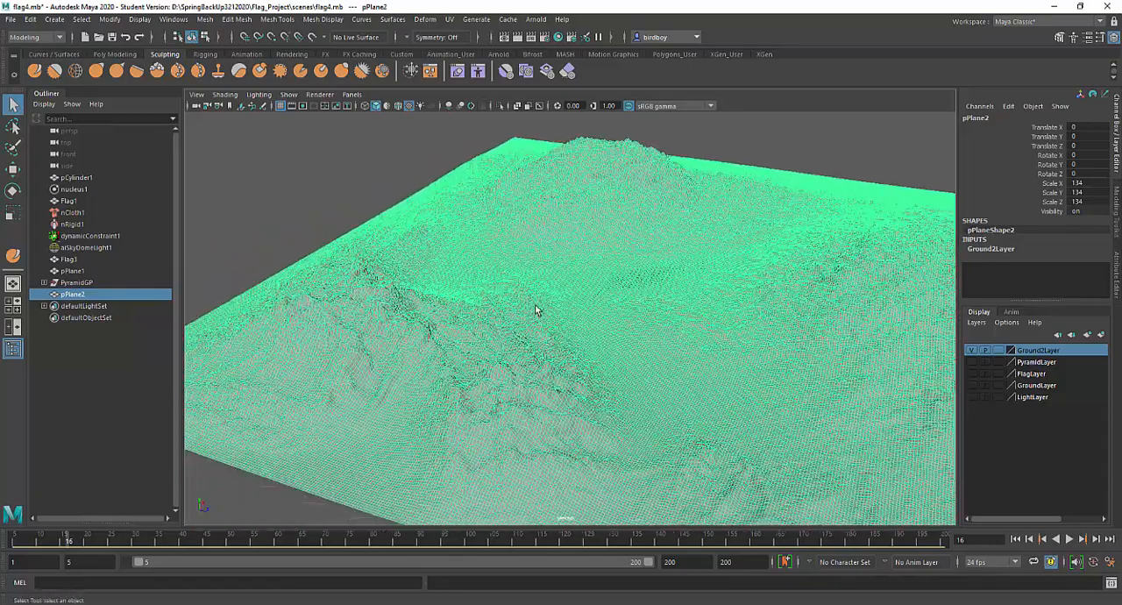
alt+drag(538, 309, 554, 306)
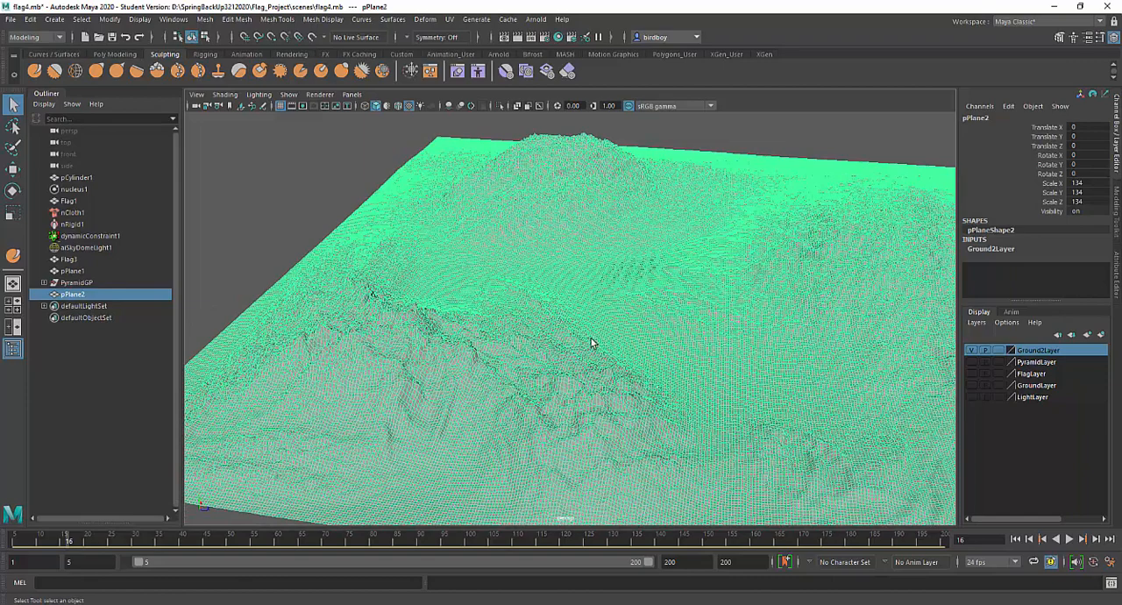
key(3)
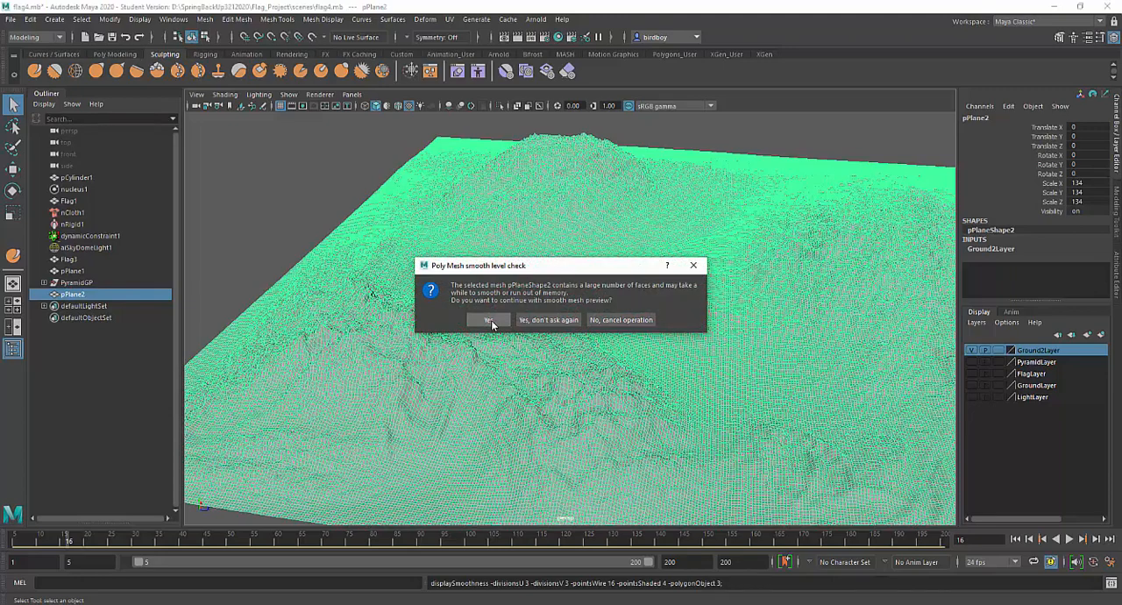
click(489, 320)
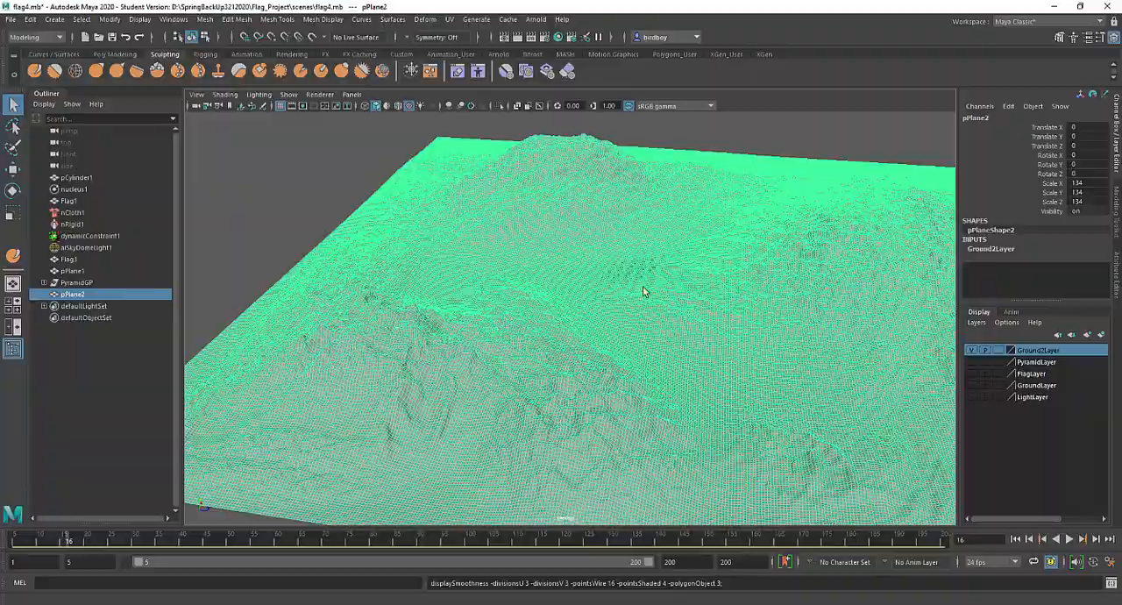
Deselect the terrain and inspect the smoothed peaks, slopes and valley from several angles
alt+drag(660, 289, 636, 427)
alt+right_drag(637, 427, 513, 268)
alt+drag(625, 328, 646, 306)
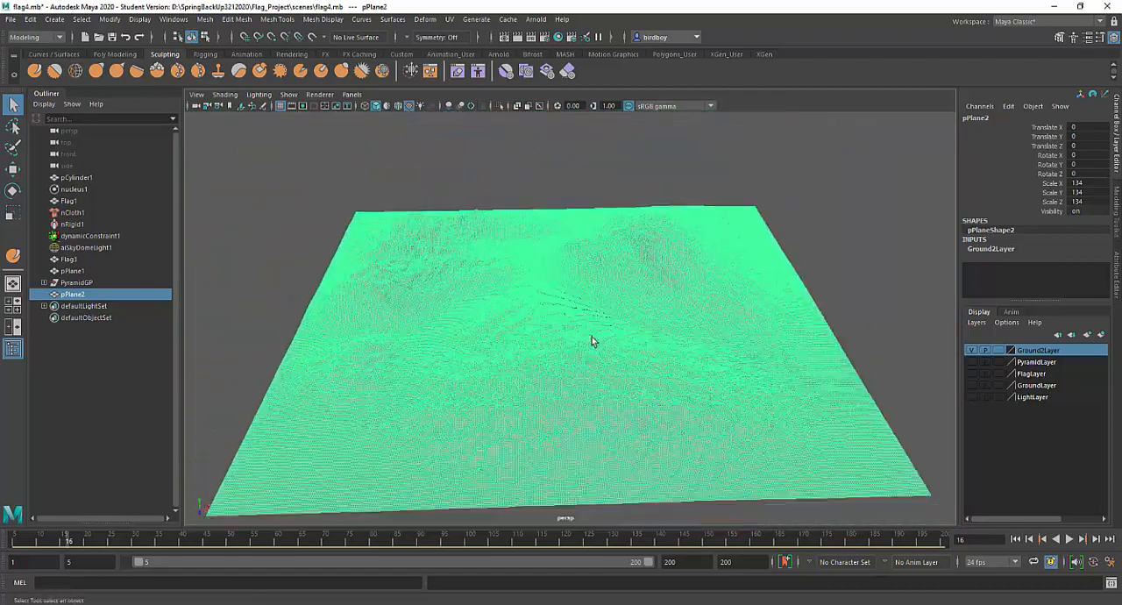
click(840, 299)
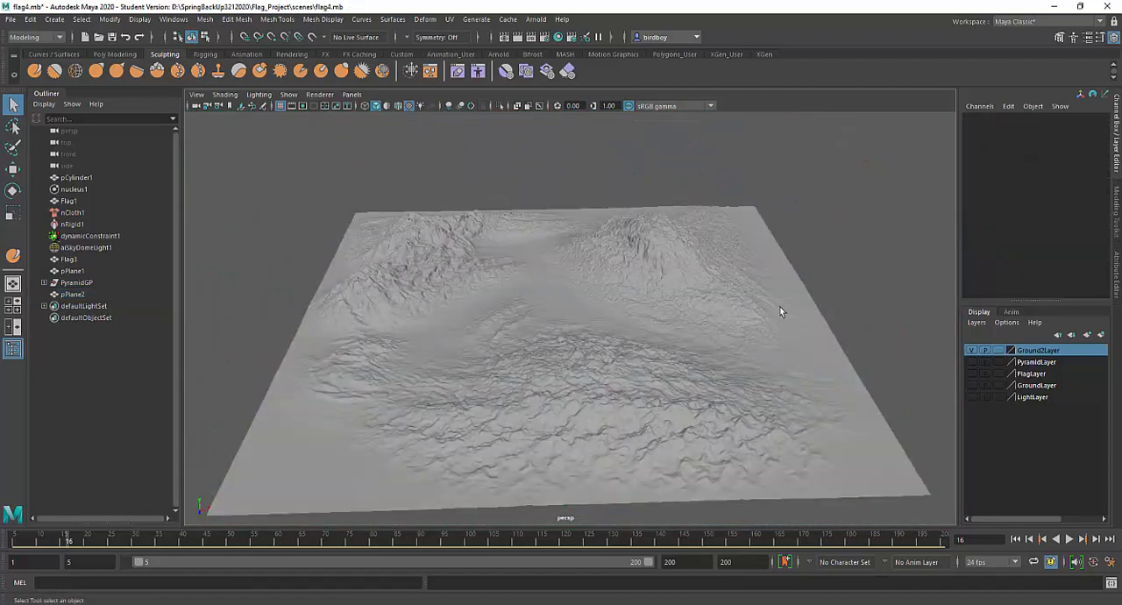
alt+right_drag(781, 311, 833, 448)
alt+drag(689, 380, 621, 343)
alt+right_drag(621, 340, 574, 309)
alt+middle_drag(620, 342, 622, 354)
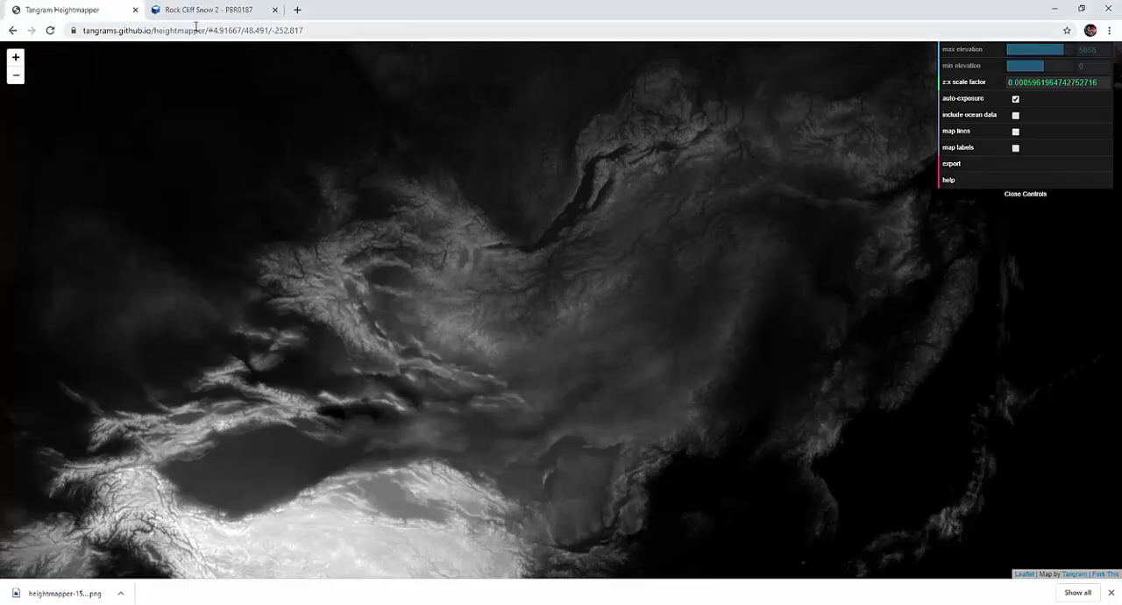
Examine the flat maps offered for the Rock Cliff Snow 2 material on textures.com in the browser, and return to Maya
click(205, 11)
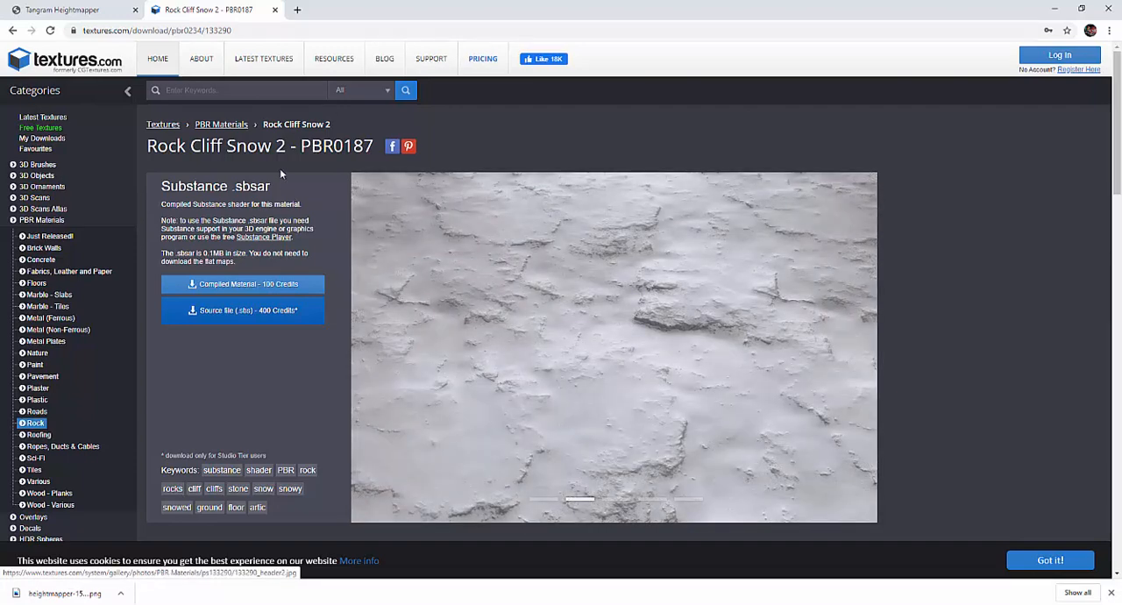
click(1051, 13)
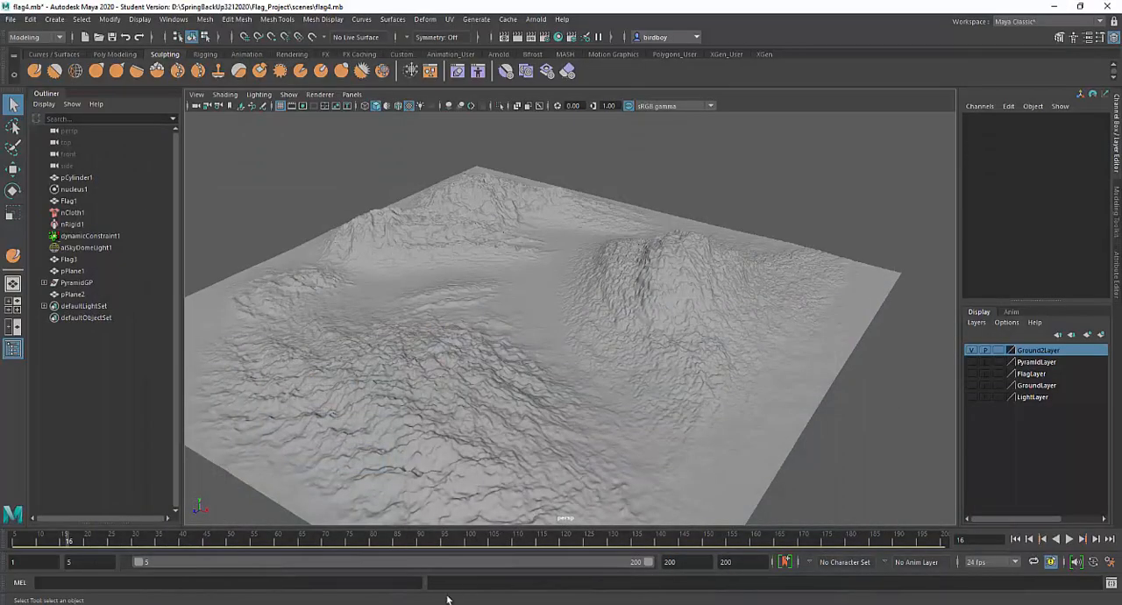
key(alt+Tab)
scroll(396, 466, down, 5)
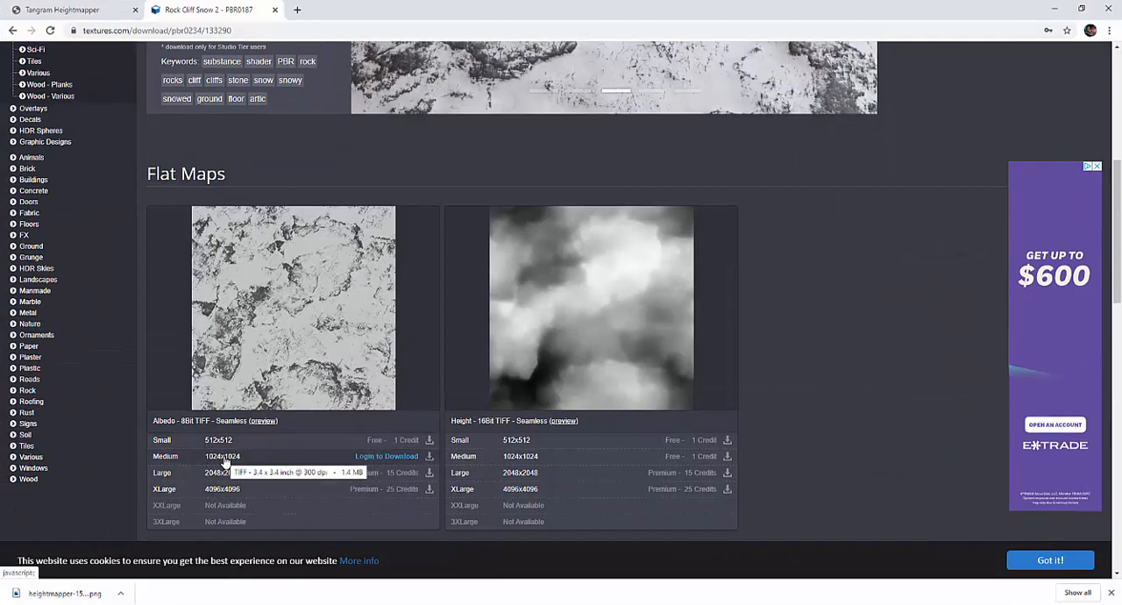
scroll(488, 490, down, 3)
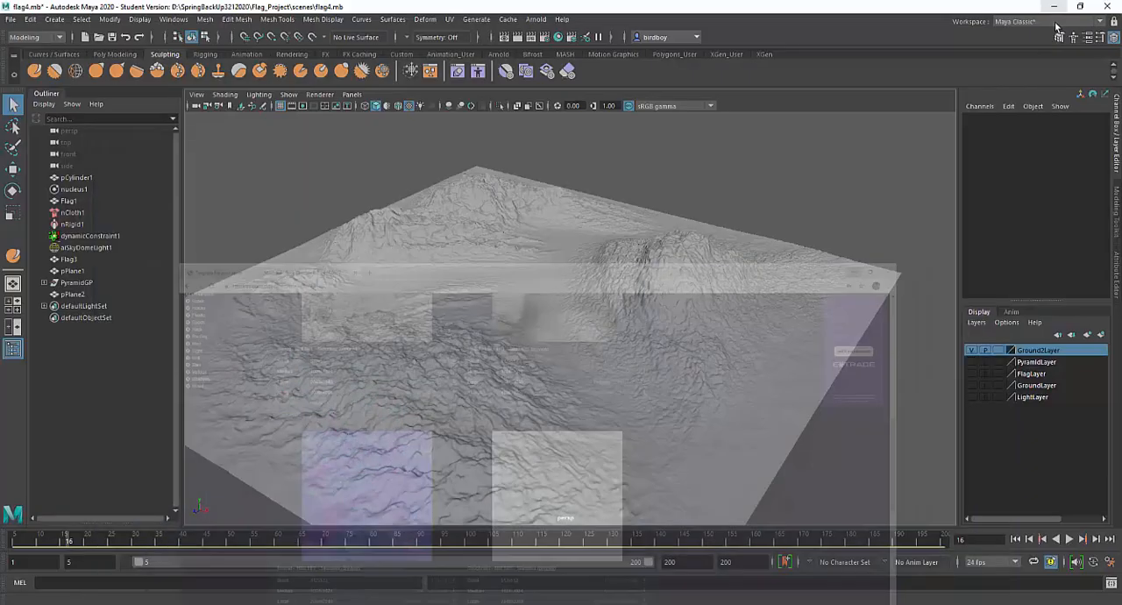
click(1055, 8)
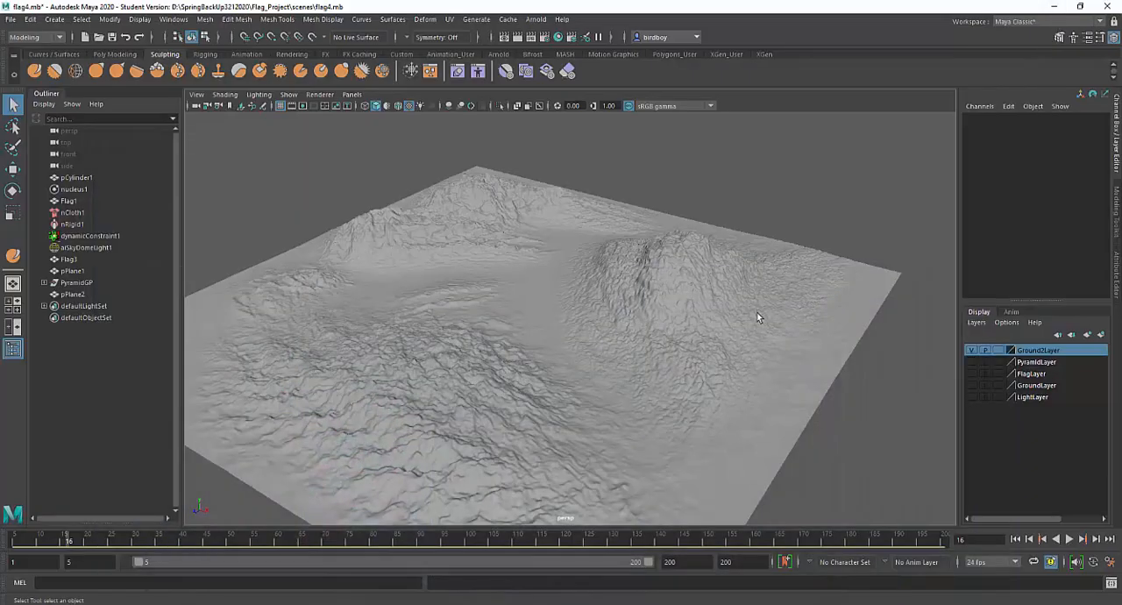
Assign a new Arnold aiStandardSurface material to the terrain plane and name it Land2
alt+drag(732, 370, 628, 344)
alt+right_drag(628, 344, 684, 421)
mouse_move(685, 421)
alt+mouse_down()
mouse_move(644, 436)
mouse_move(712, 421)
mouse_move(716, 457)
mouse_move(703, 420)
alt+mouse_up()
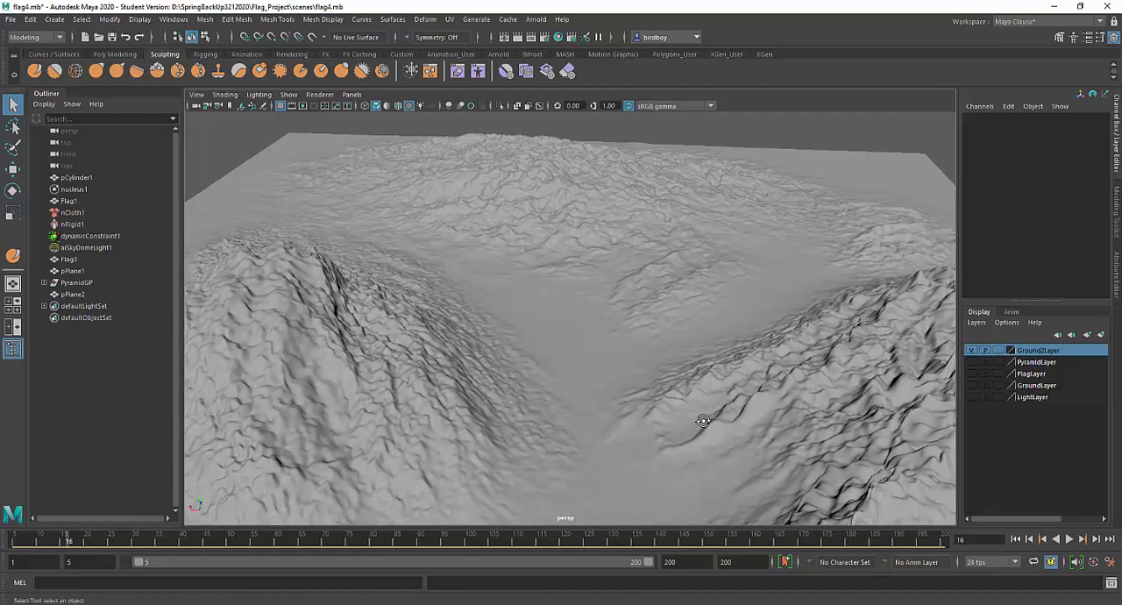
click(595, 247)
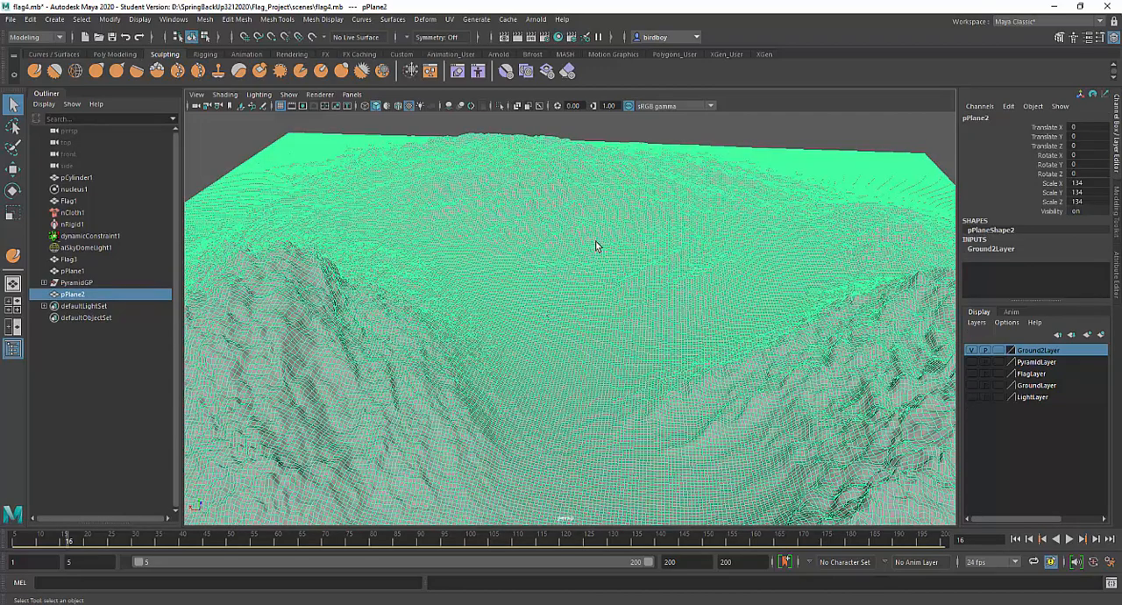
right_click(596, 247)
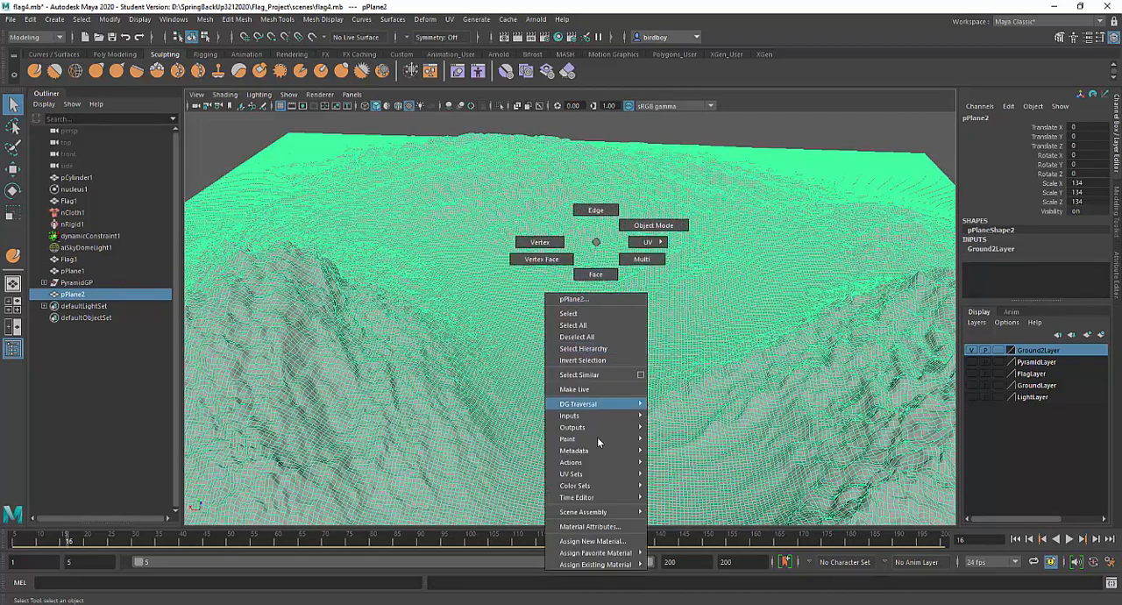
click(595, 541)
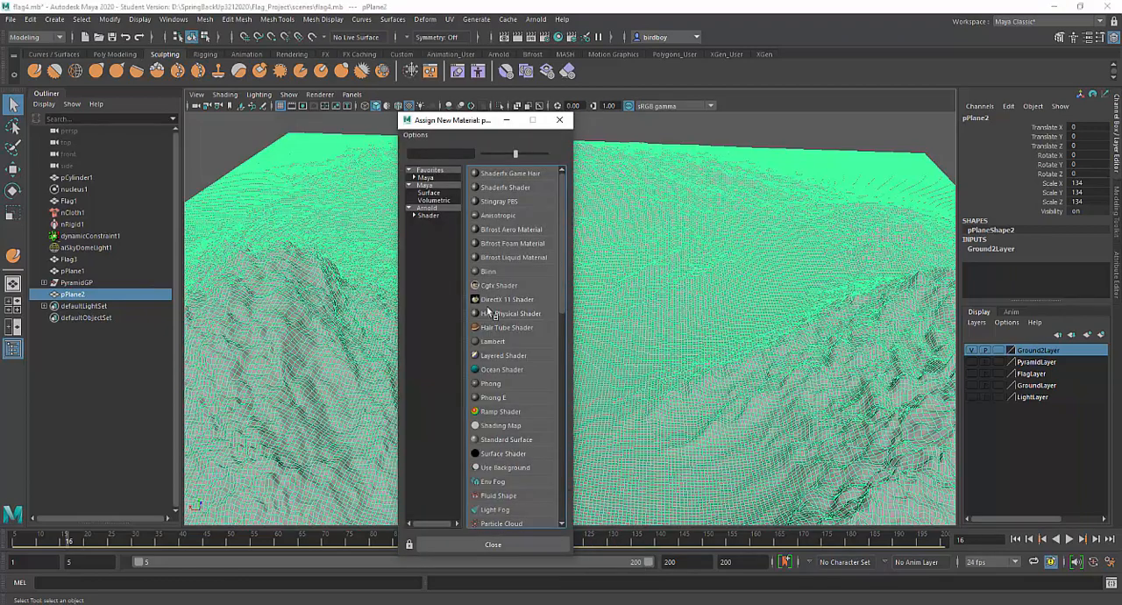
drag(453, 124, 433, 54)
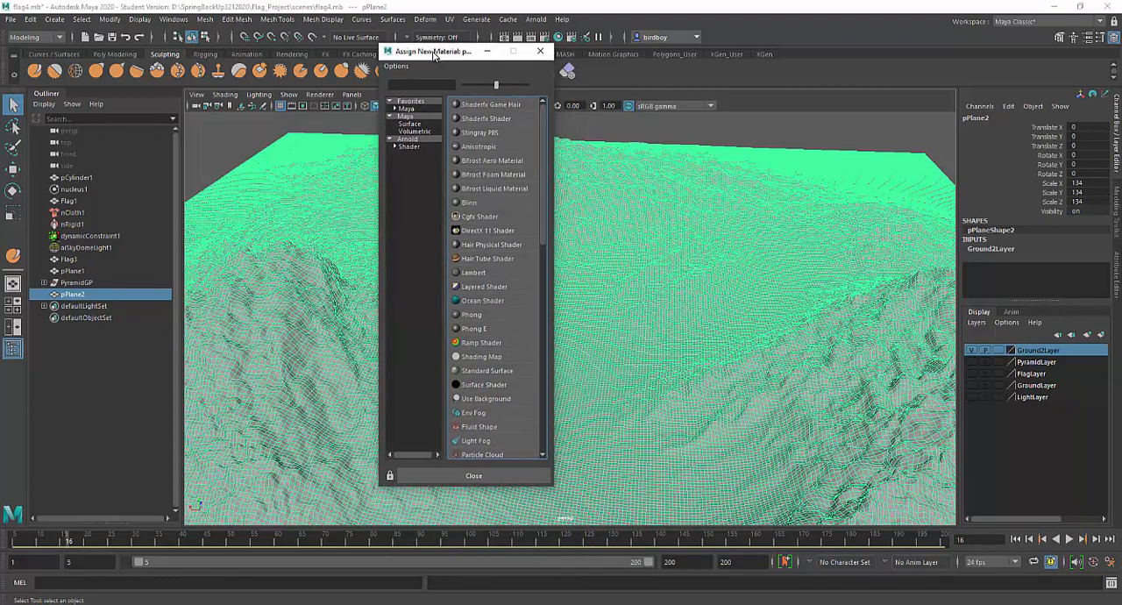
click(409, 146)
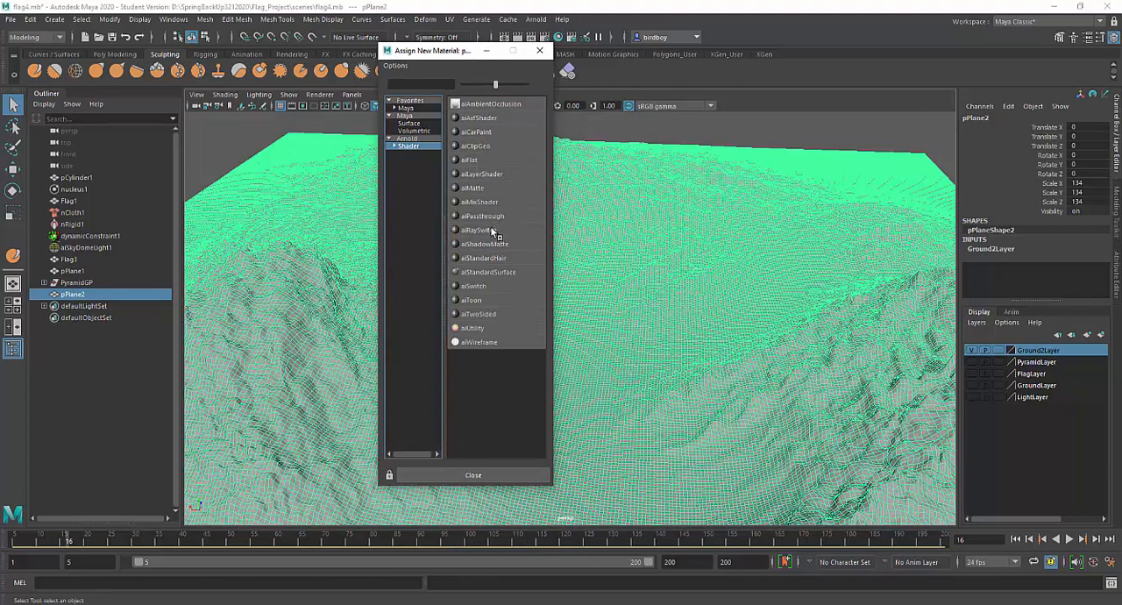
click(489, 272)
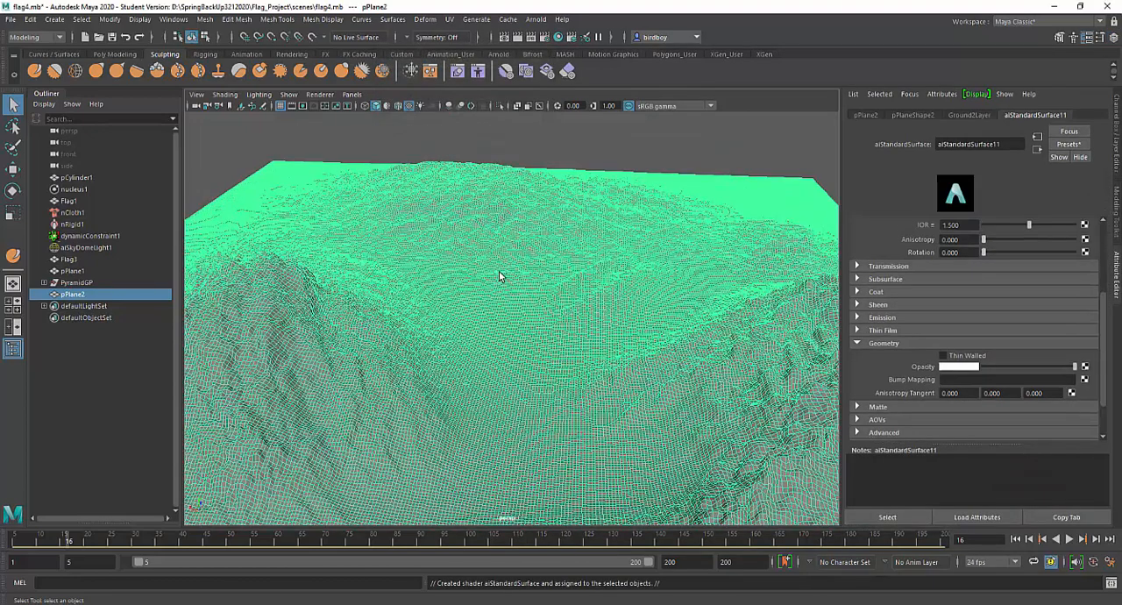
double_click(1014, 145)
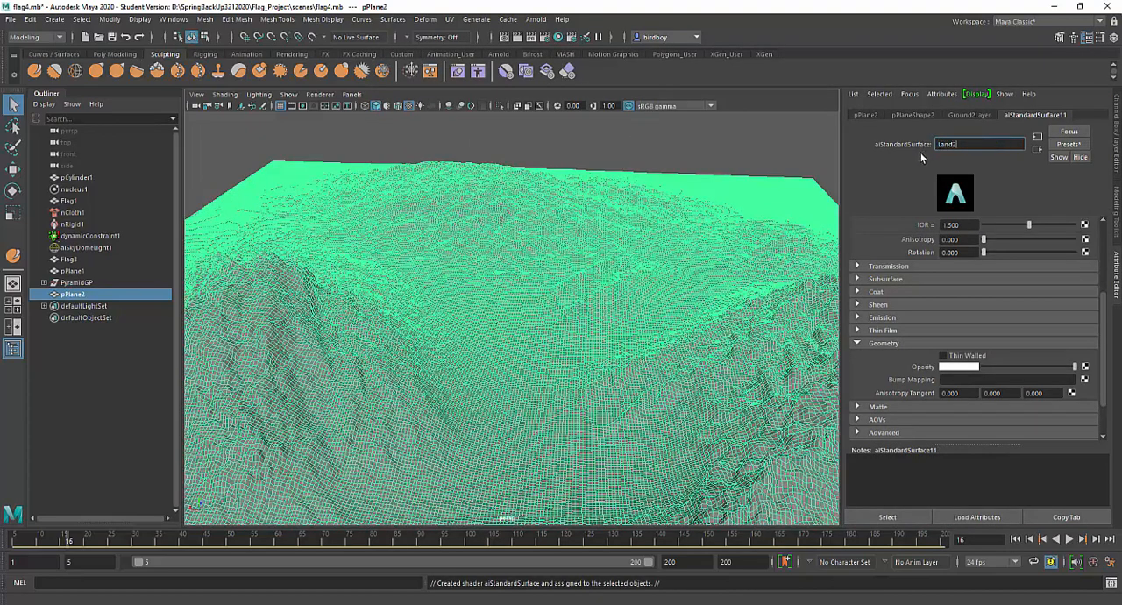
key(Return)
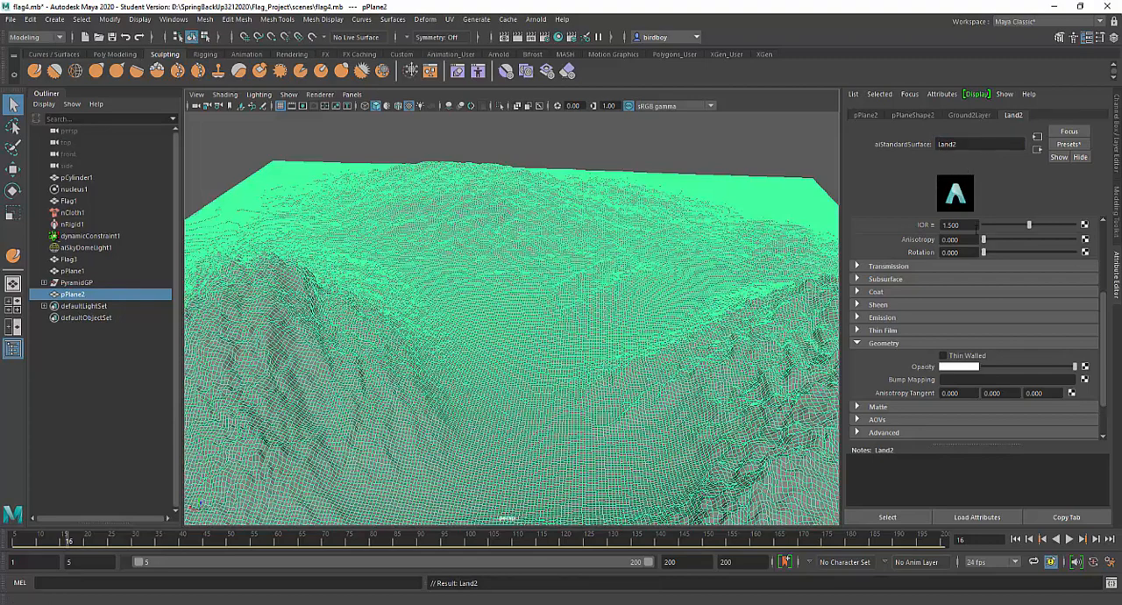
Map Land2's base color with a file texture using TexturesCom_Rock_CliffSnow2_1K_albedo.tif from the Rock Cliff Snow folder
scroll(919, 263, up, 5)
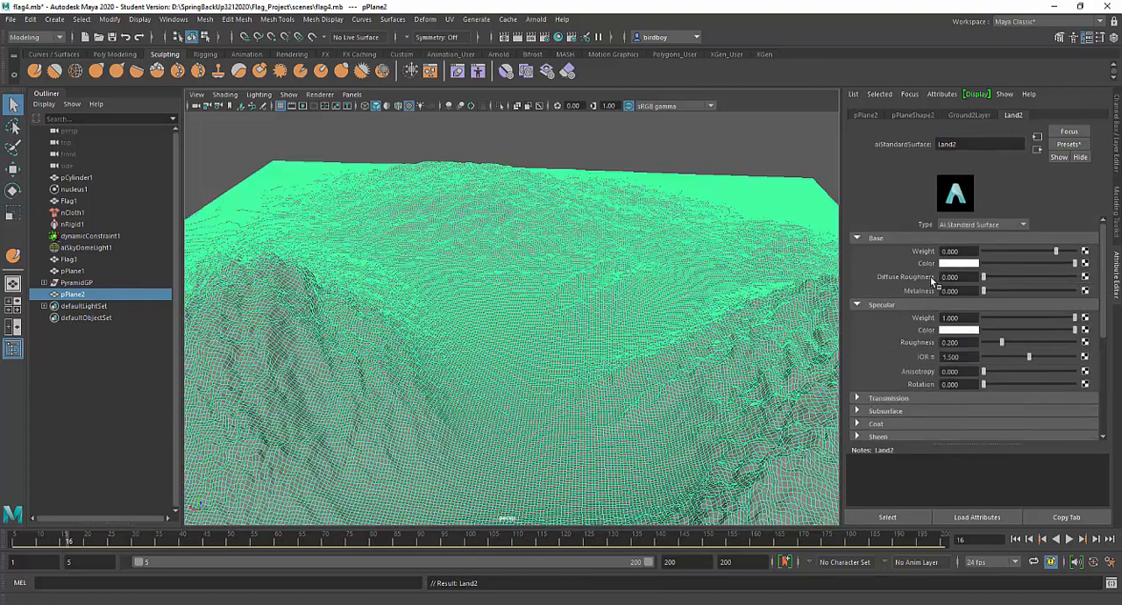
click(1085, 263)
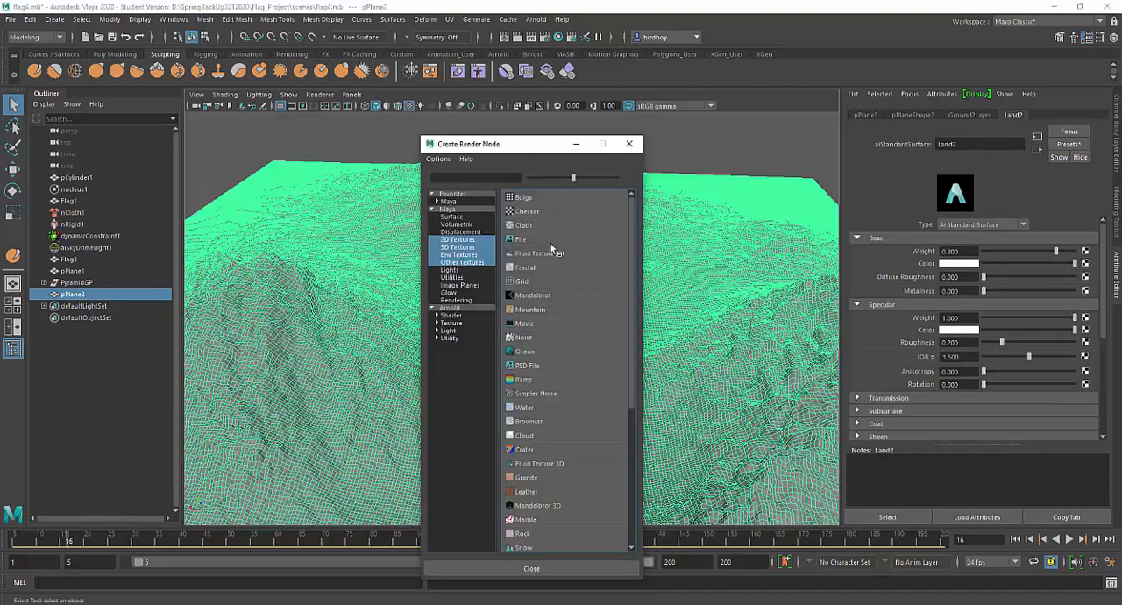
click(535, 242)
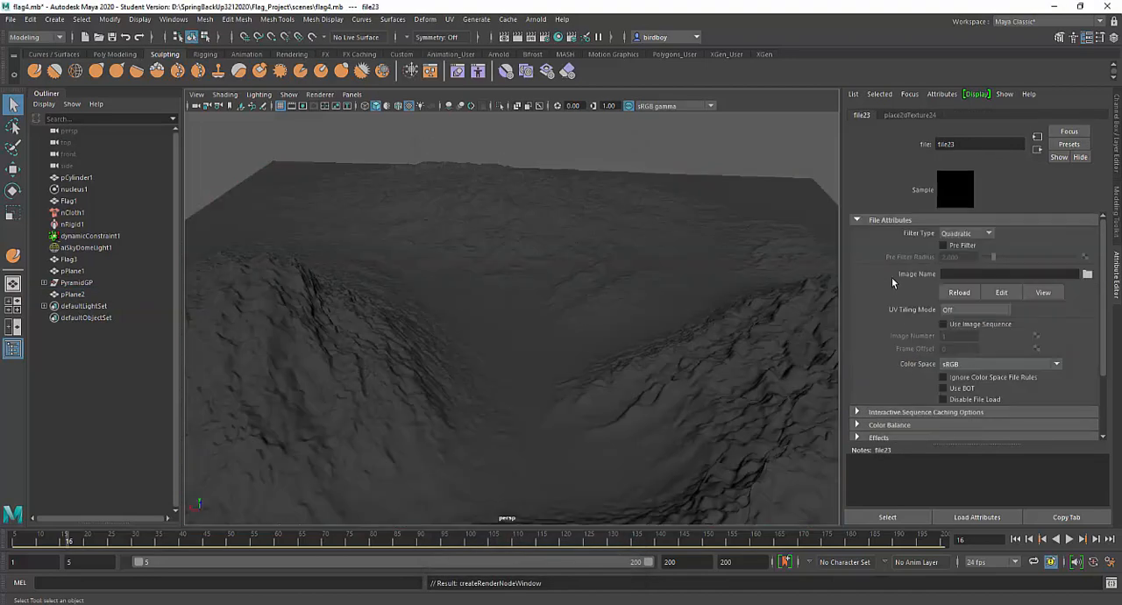
click(1087, 275)
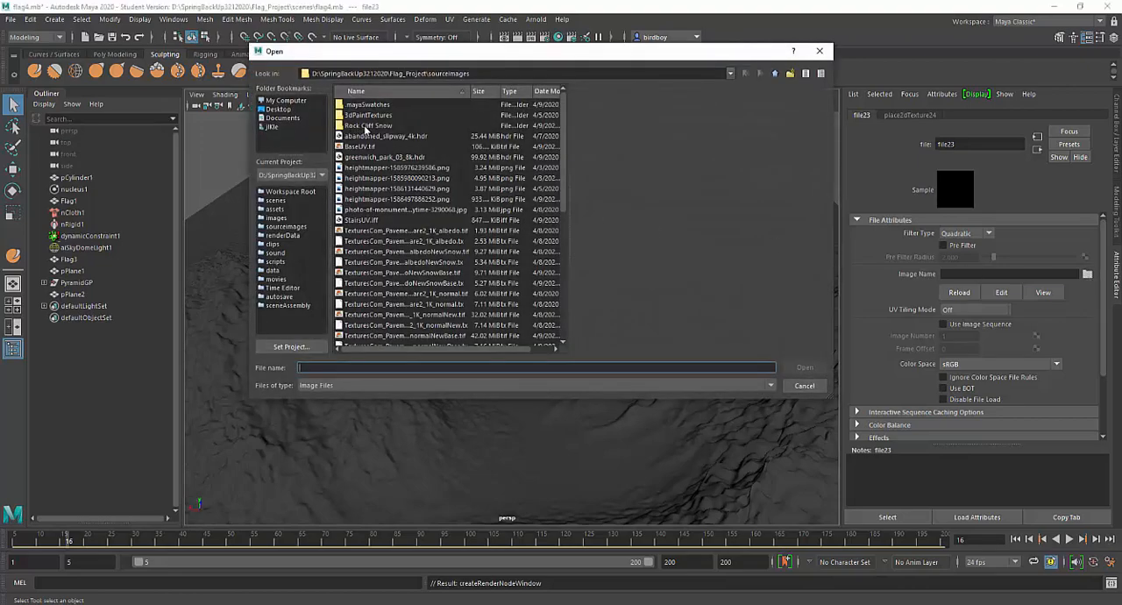
double_click(365, 125)
click(391, 105)
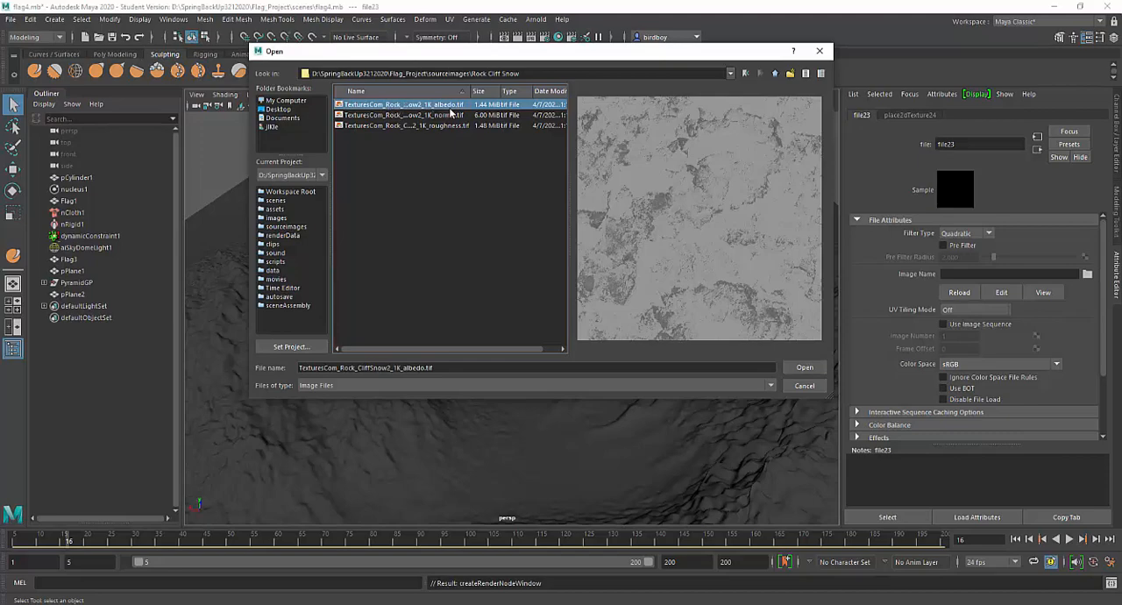
click(811, 367)
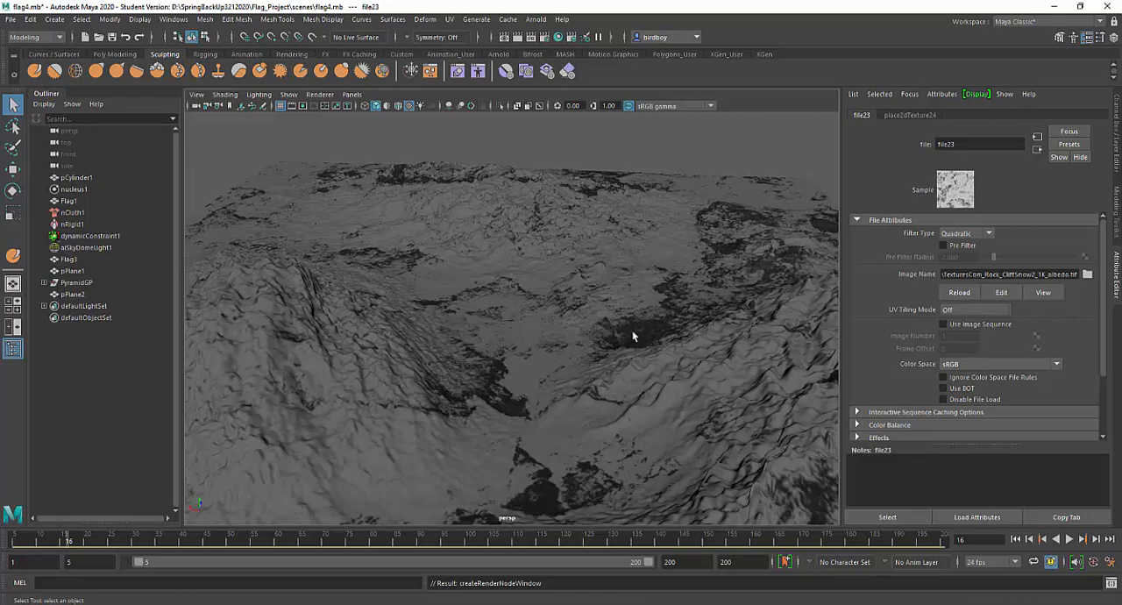
Set the albedo texture's Repeat UV to 2 in both directions
alt+drag(633, 336, 546, 279)
click(909, 115)
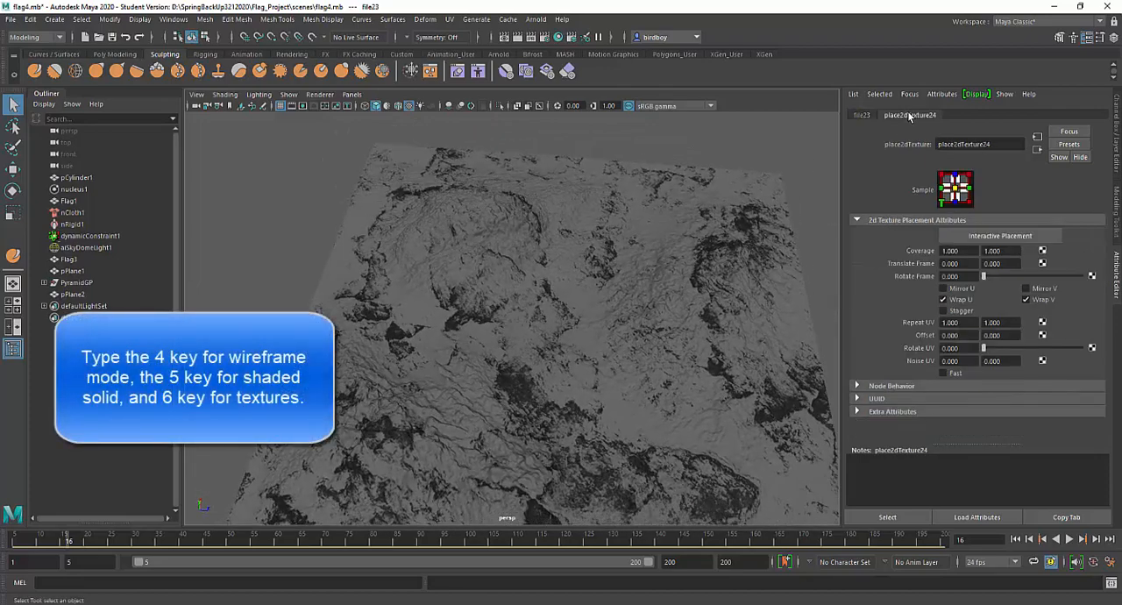
click(964, 322)
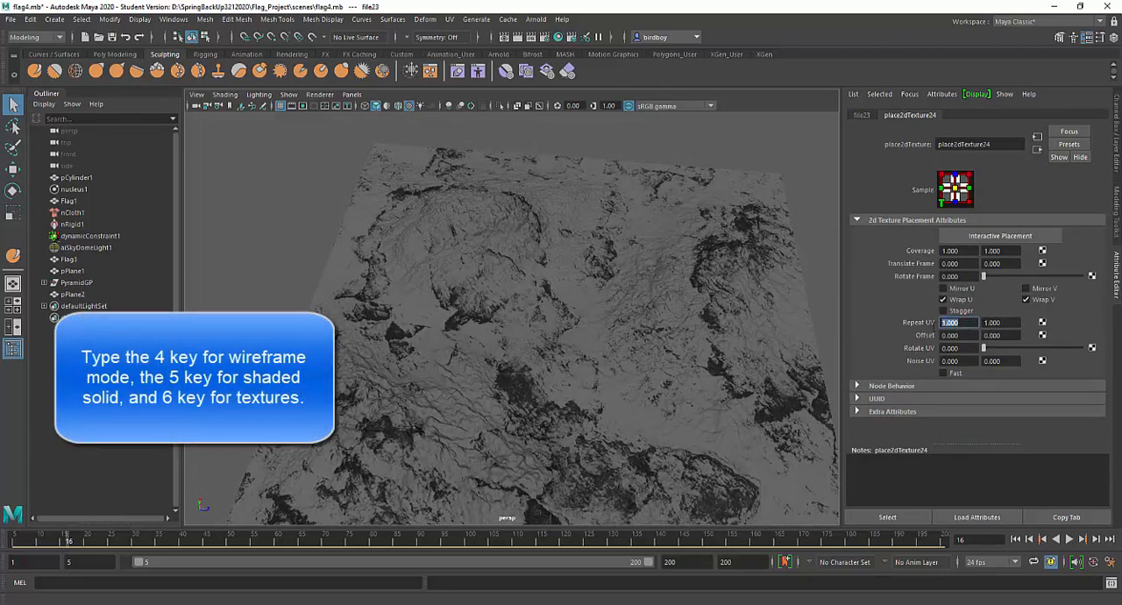
text(2)
key(Tab)
text(2)
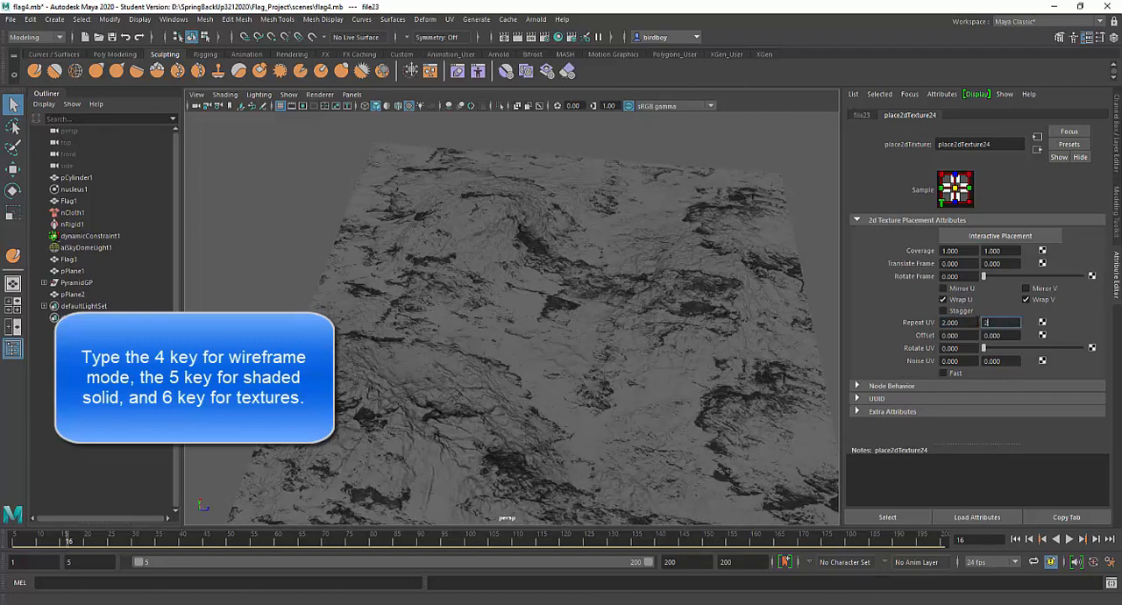
key(Return)
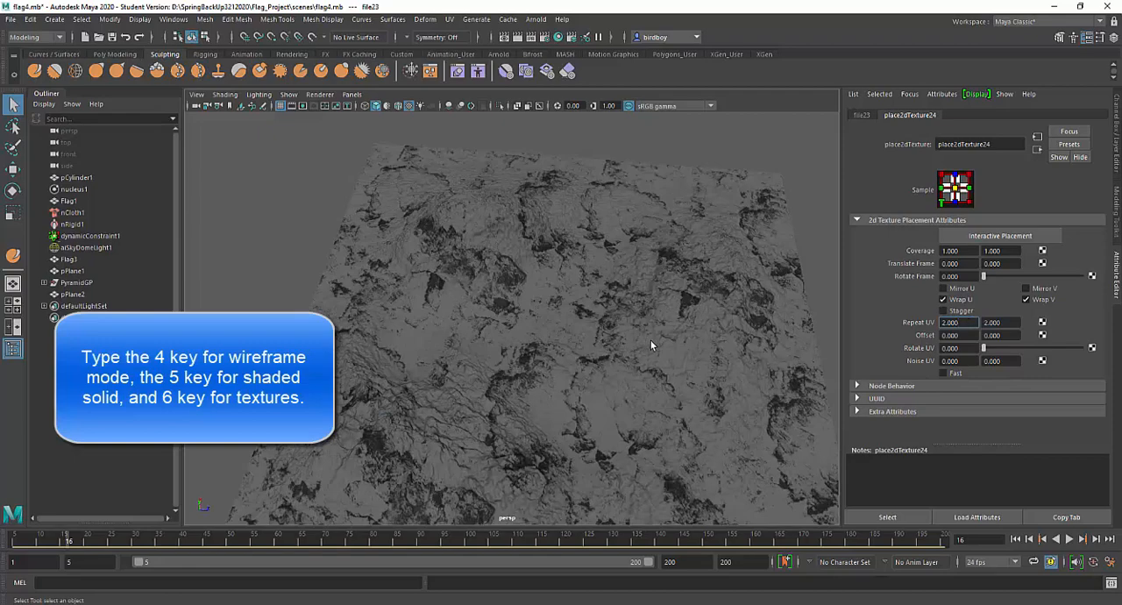
Reset the albedo texture's Repeat UV to 1 in both directions and review the textured terrain
alt+drag(652, 346, 540, 333)
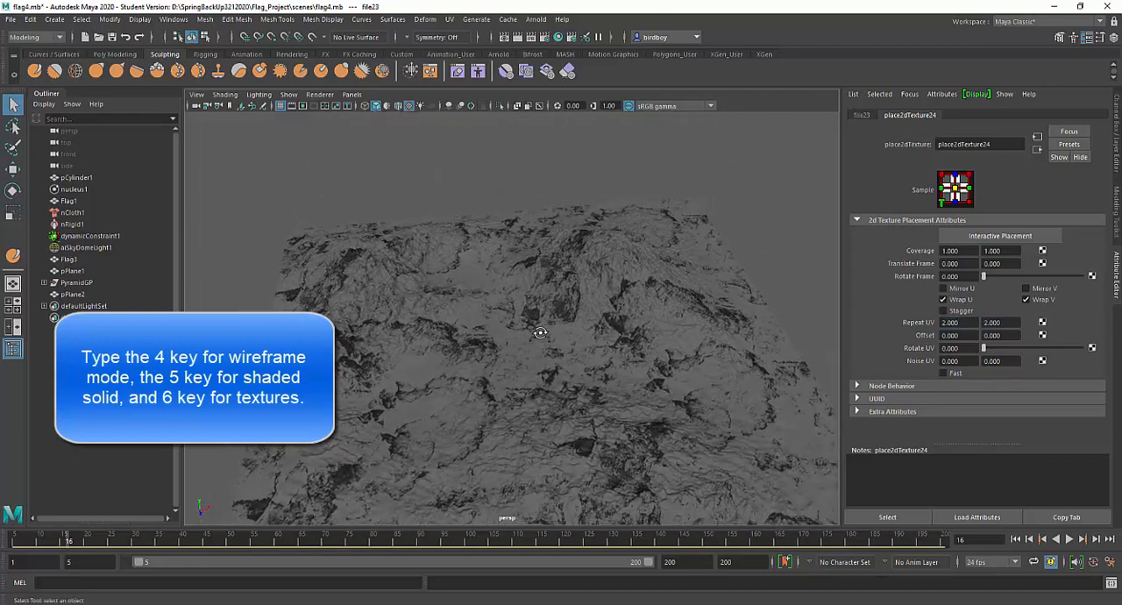
double_click(951, 323)
text(1)
key(Tab)
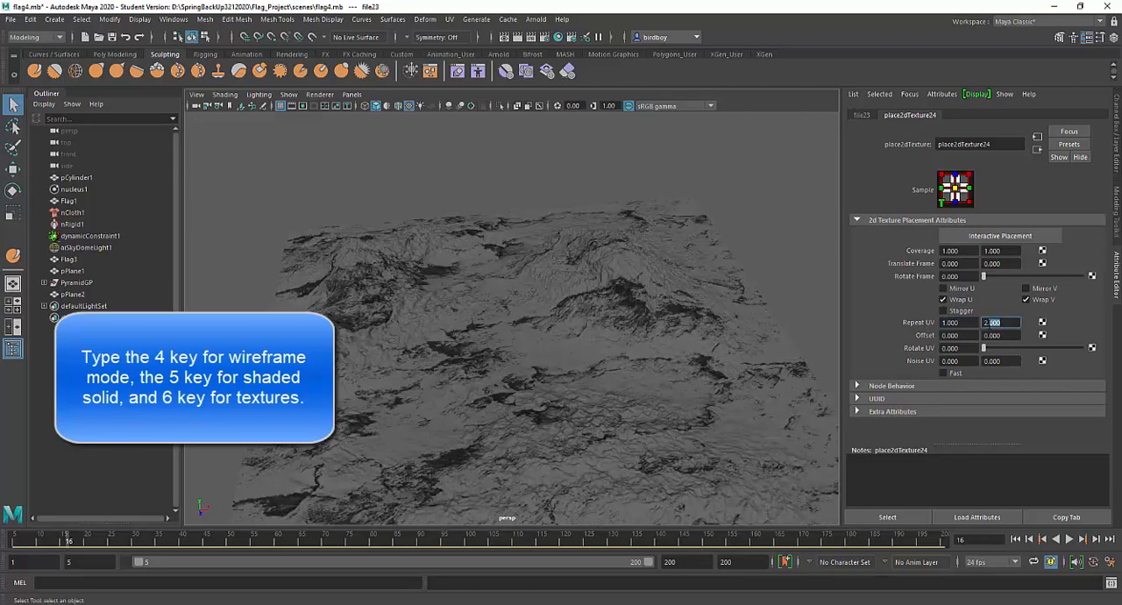
text(1)
key(Tab)
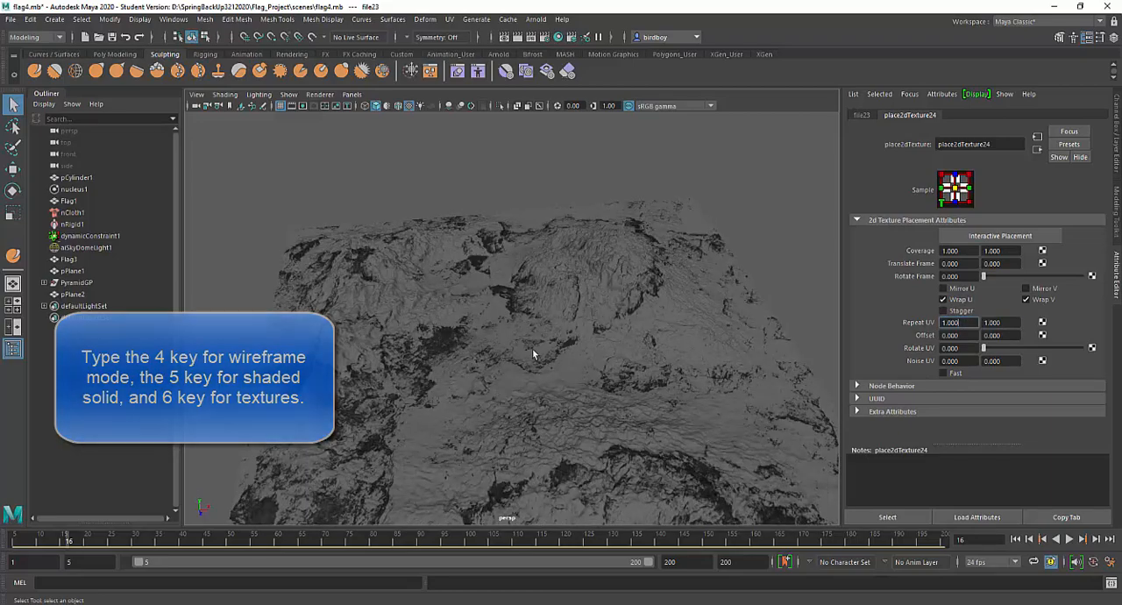
alt+drag(533, 349, 602, 352)
alt+right_drag(603, 353, 677, 468)
alt+drag(677, 468, 546, 314)
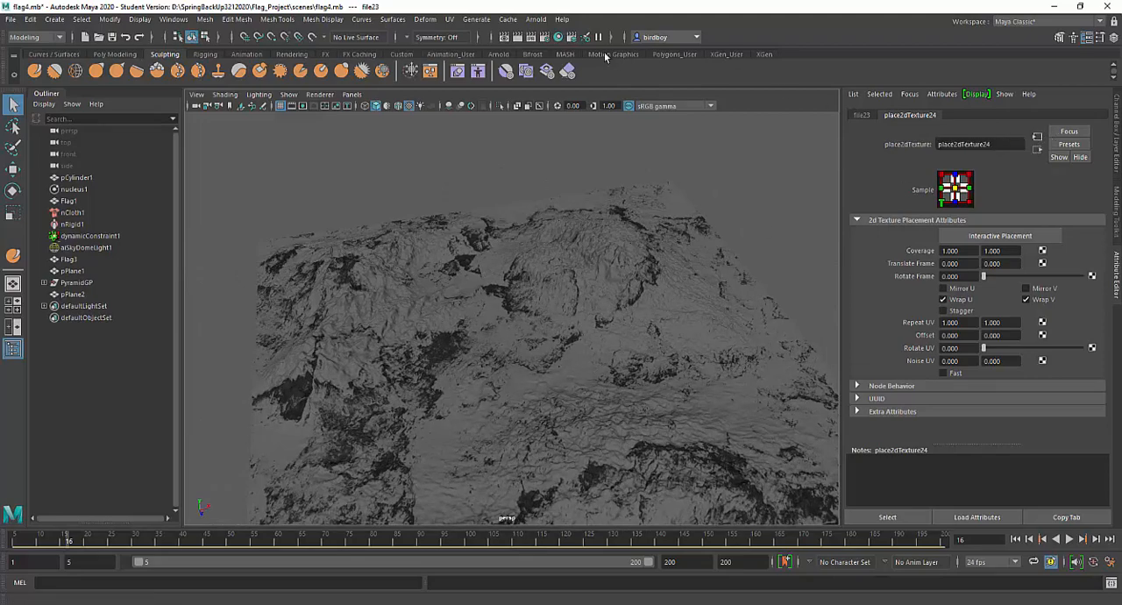
Open the Hypershade, clear the old node graph, and graph the Land2 material's network in the work area
click(558, 38)
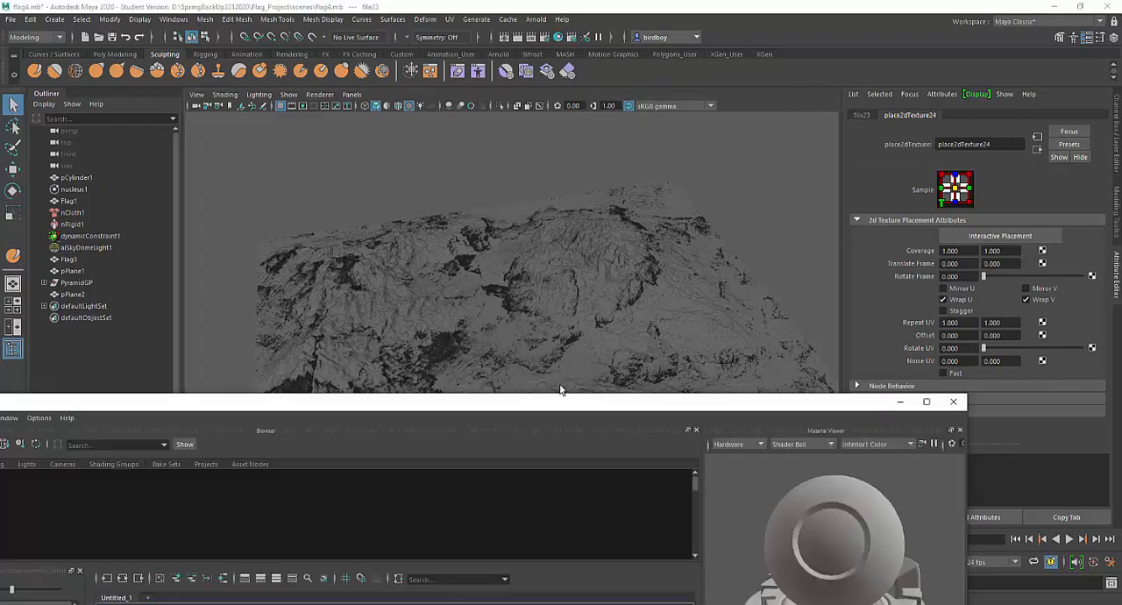
drag(555, 404, 651, 78)
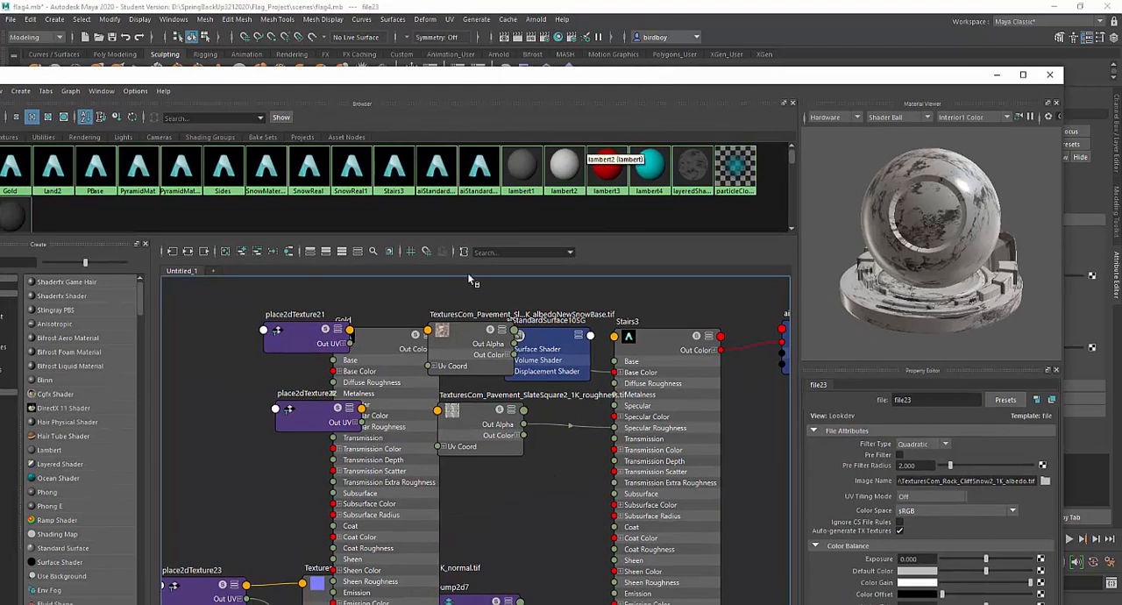
click(225, 253)
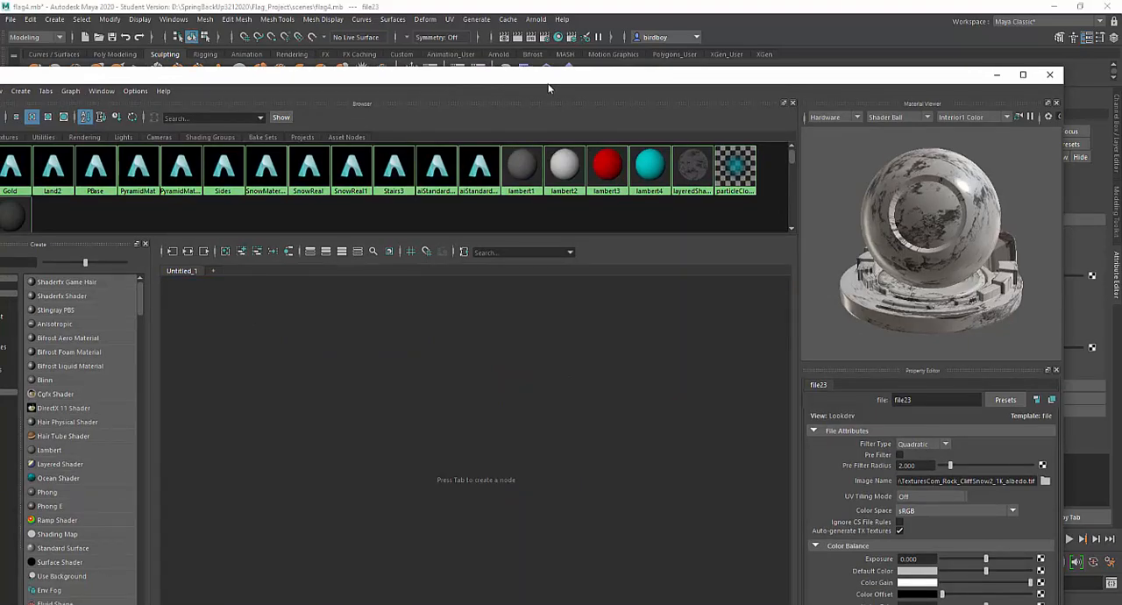
drag(566, 87, 837, 133)
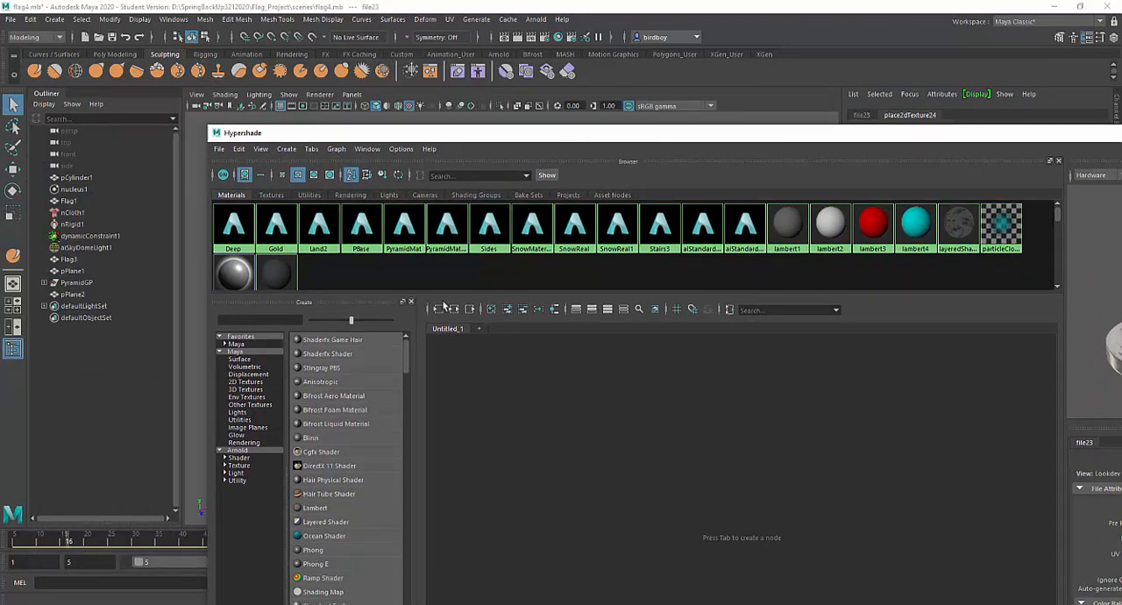
click(321, 226)
right_drag(324, 227, 332, 260)
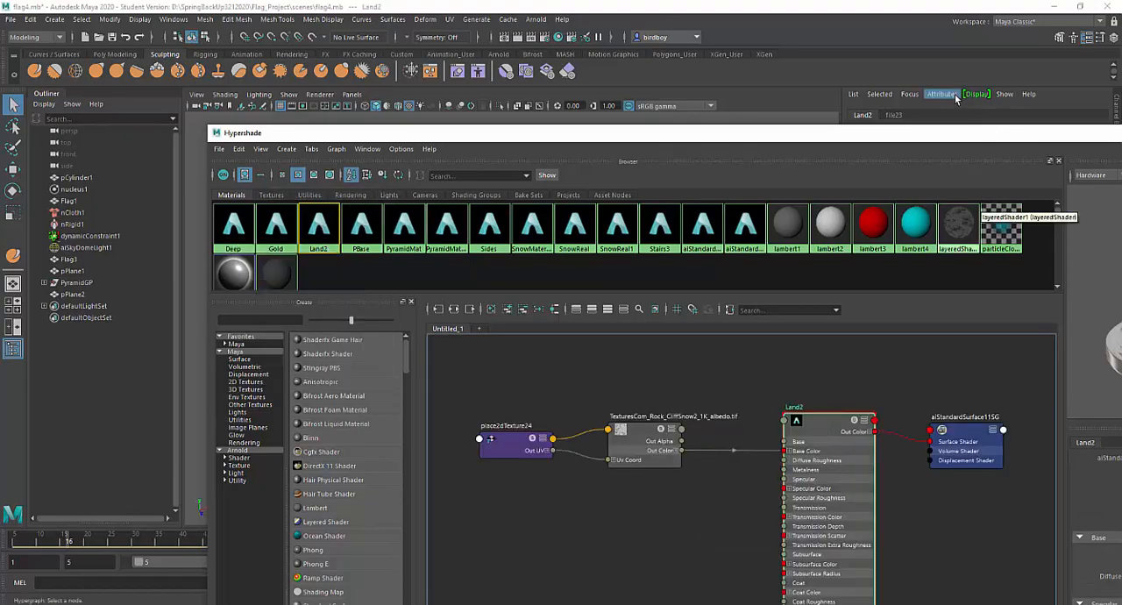
drag(918, 134, 694, 6)
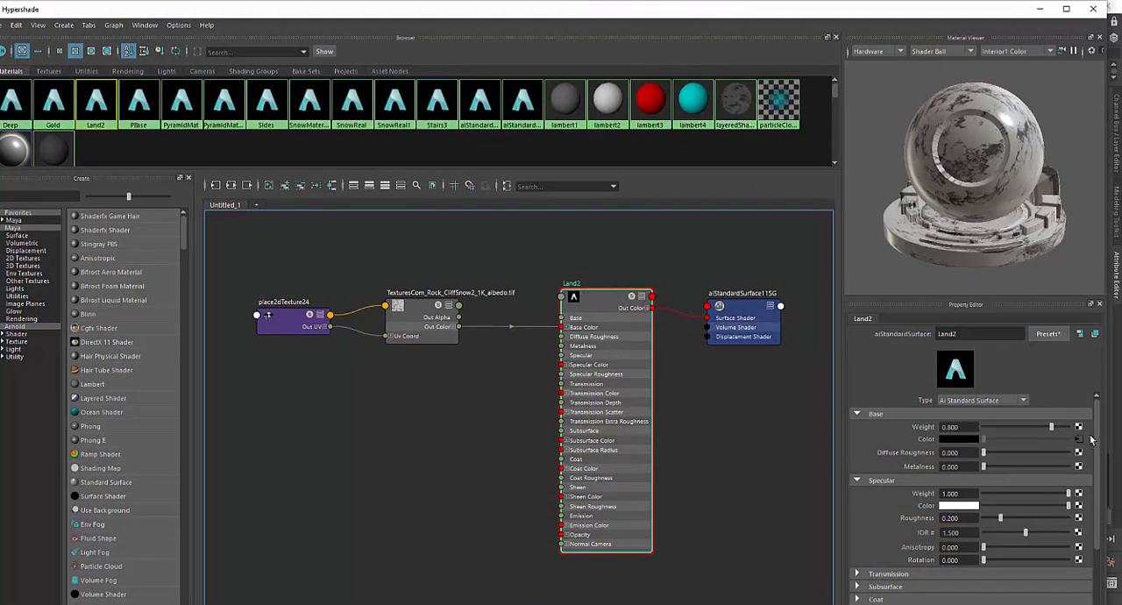
Map Land2's specular roughness with a file texture using TexturesCom_Rock_CliffSnow2_1K_roughness.tif from the Rock Cliff Snow folder
drag(1094, 432, 1102, 463)
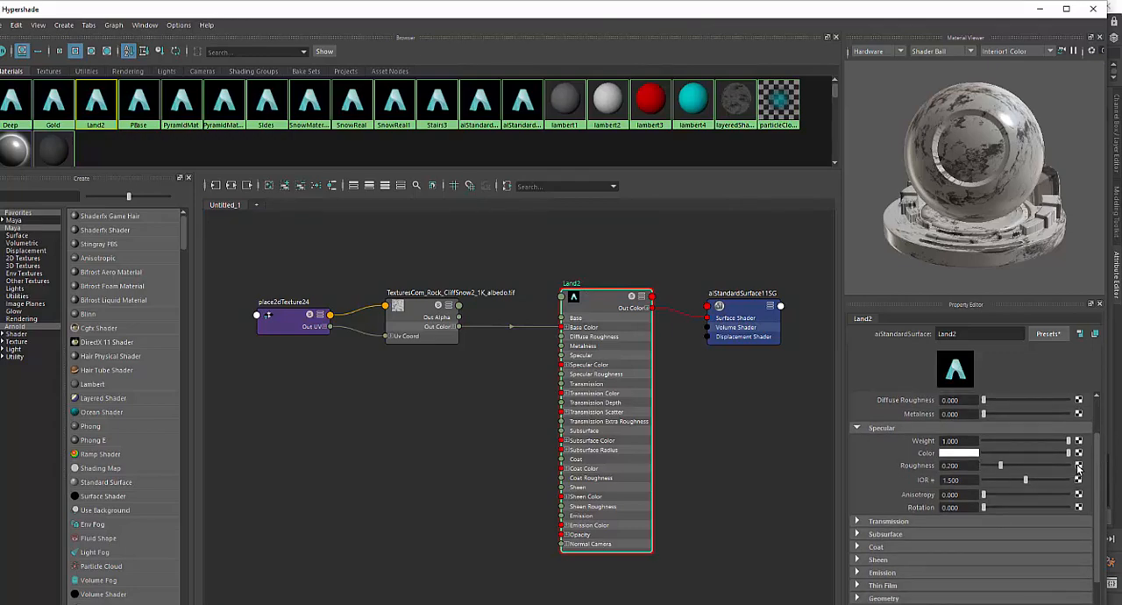
click(1078, 466)
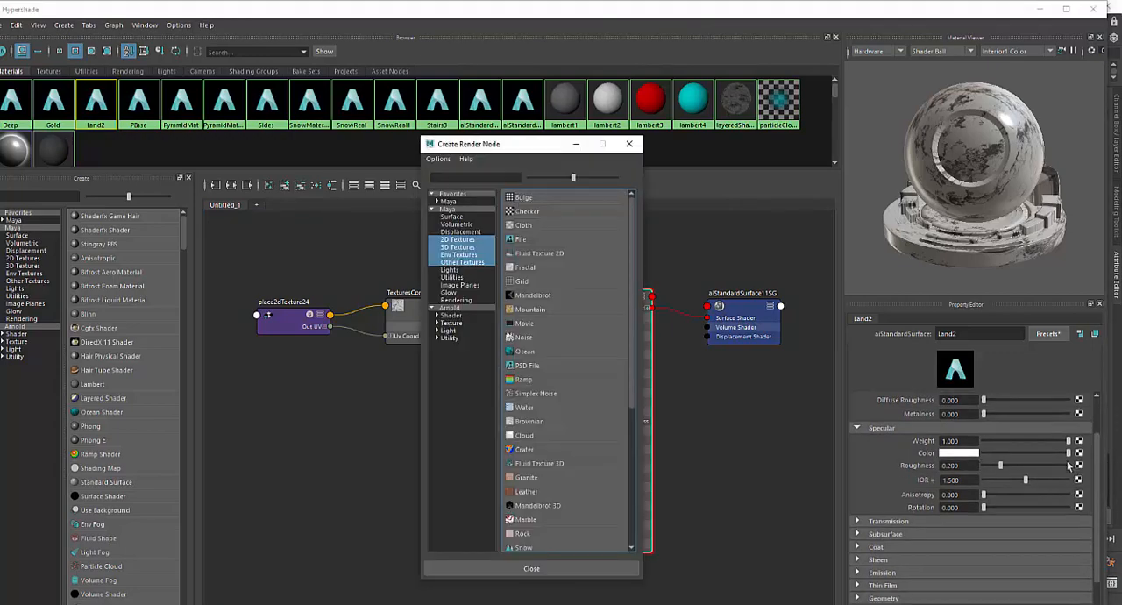
click(535, 242)
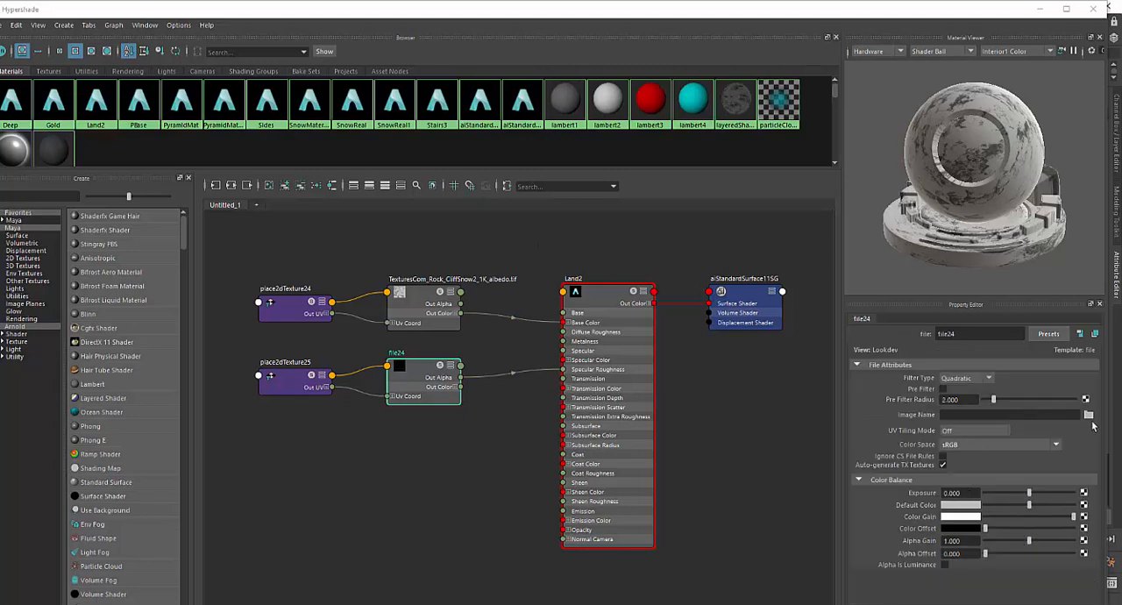
click(1088, 415)
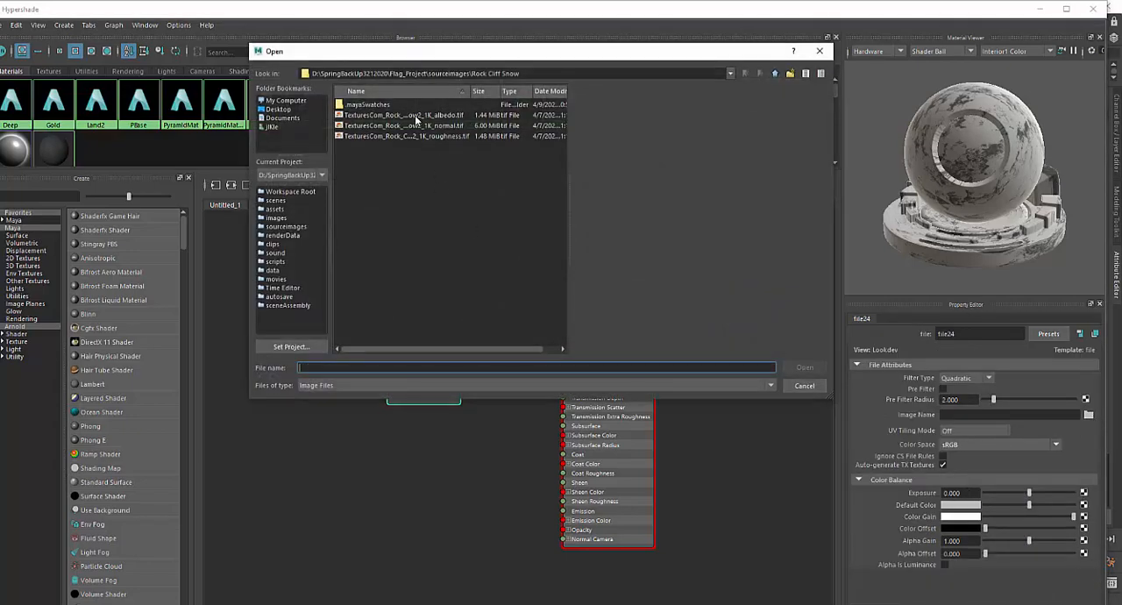
click(419, 137)
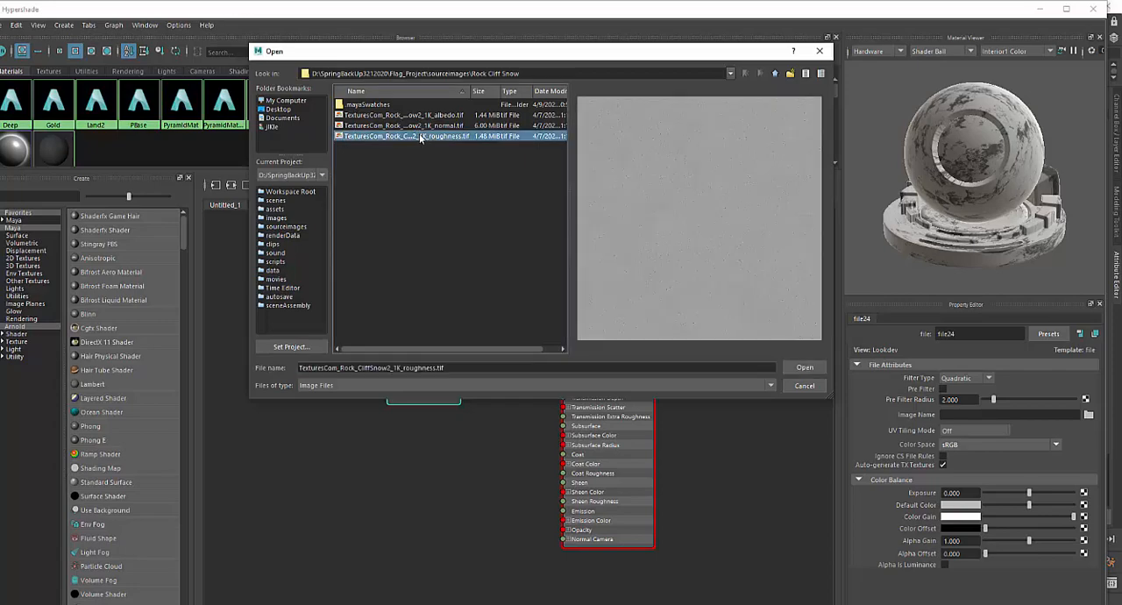
click(803, 370)
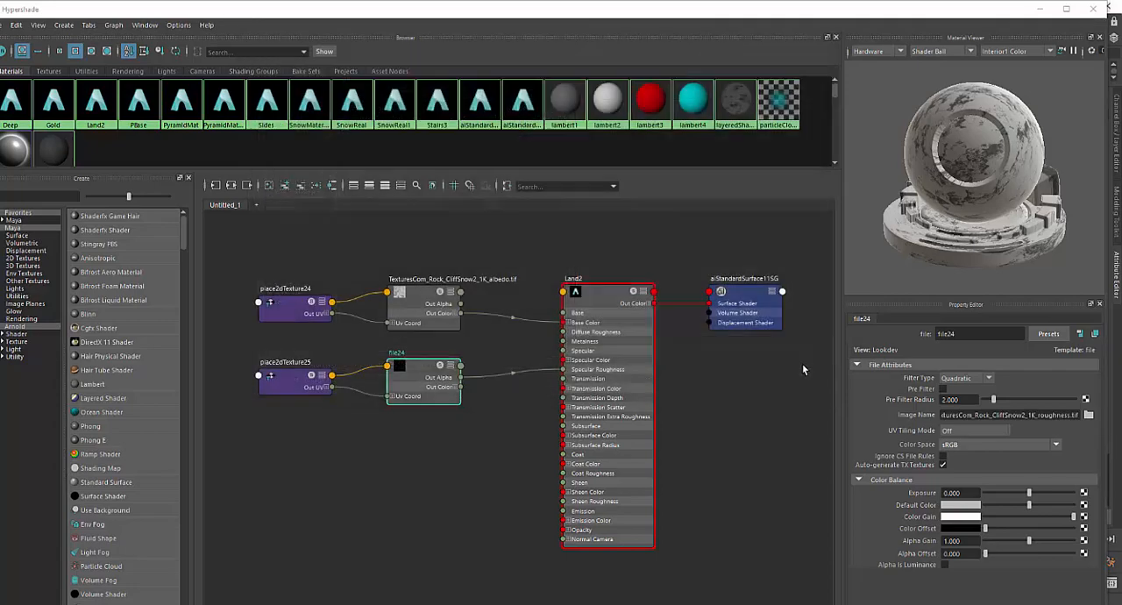
Add a file texture to Land2's geometry bump mapping and set its bump node to be used as Tangent Space Normals
click(615, 308)
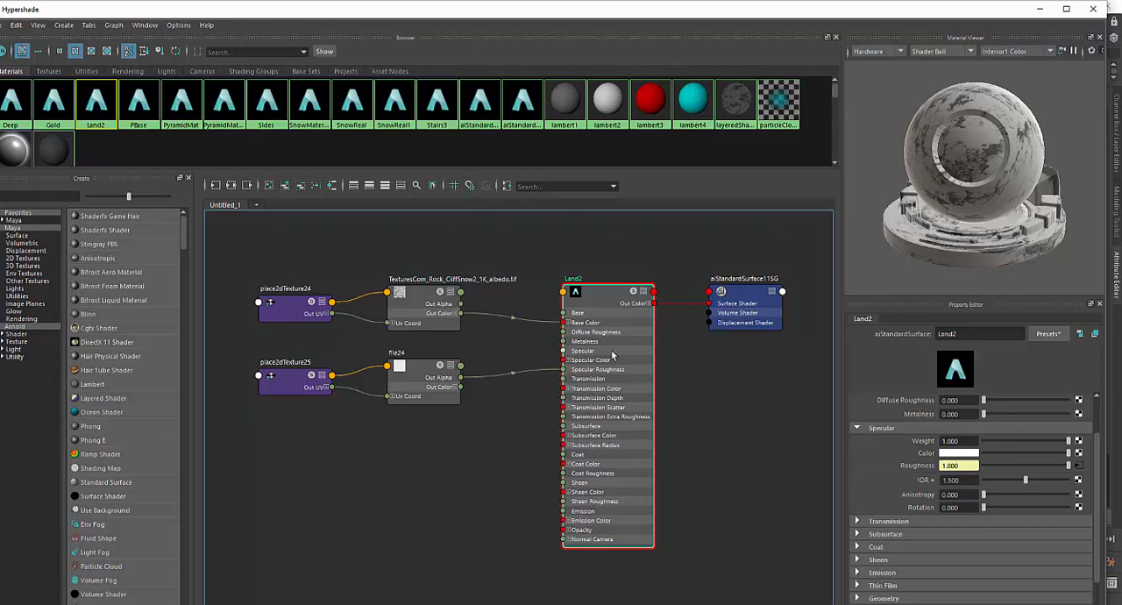
scroll(874, 539, down, 2)
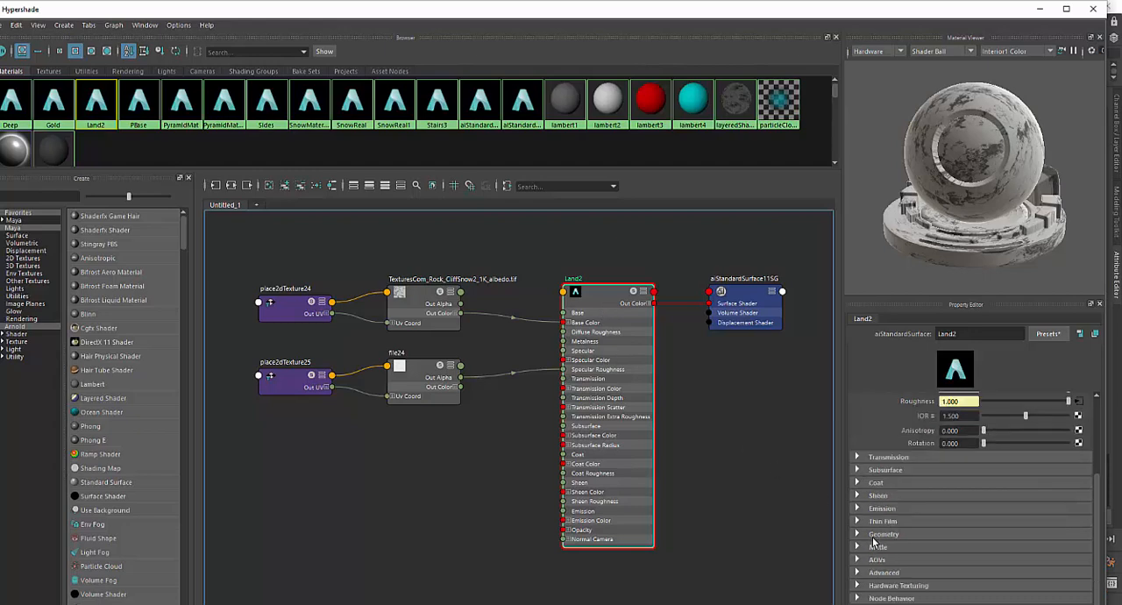
click(872, 535)
scroll(903, 548, down, 2)
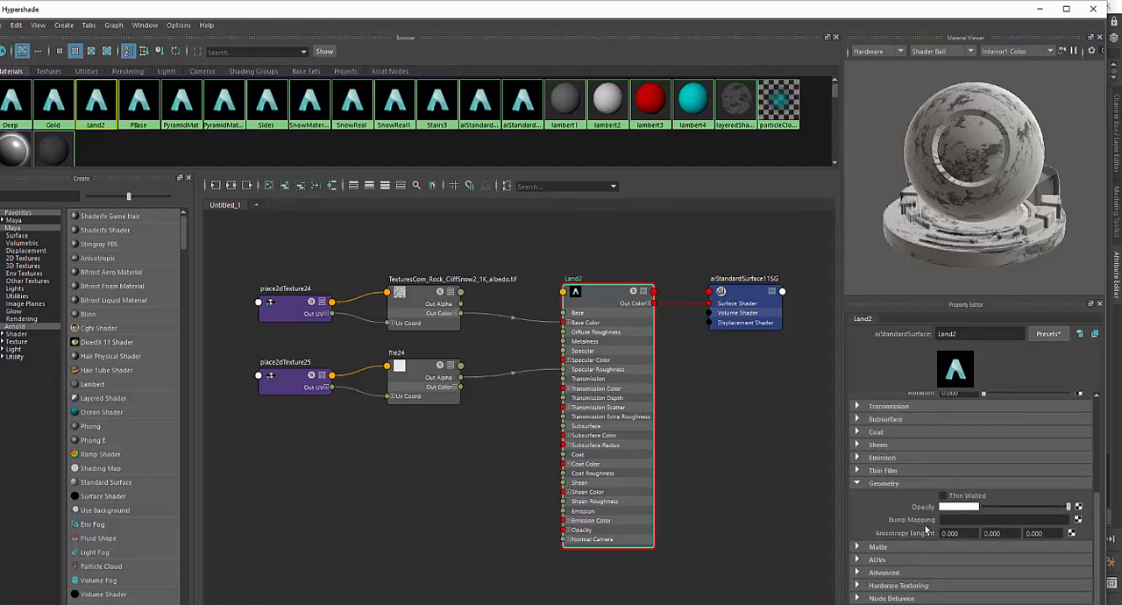
click(1079, 520)
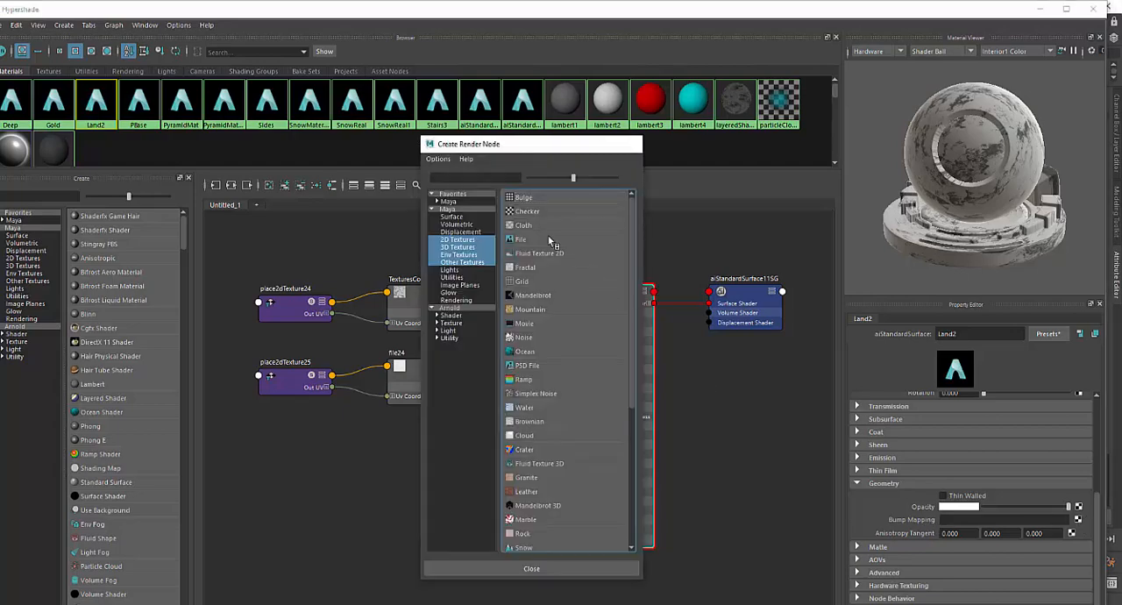
click(550, 240)
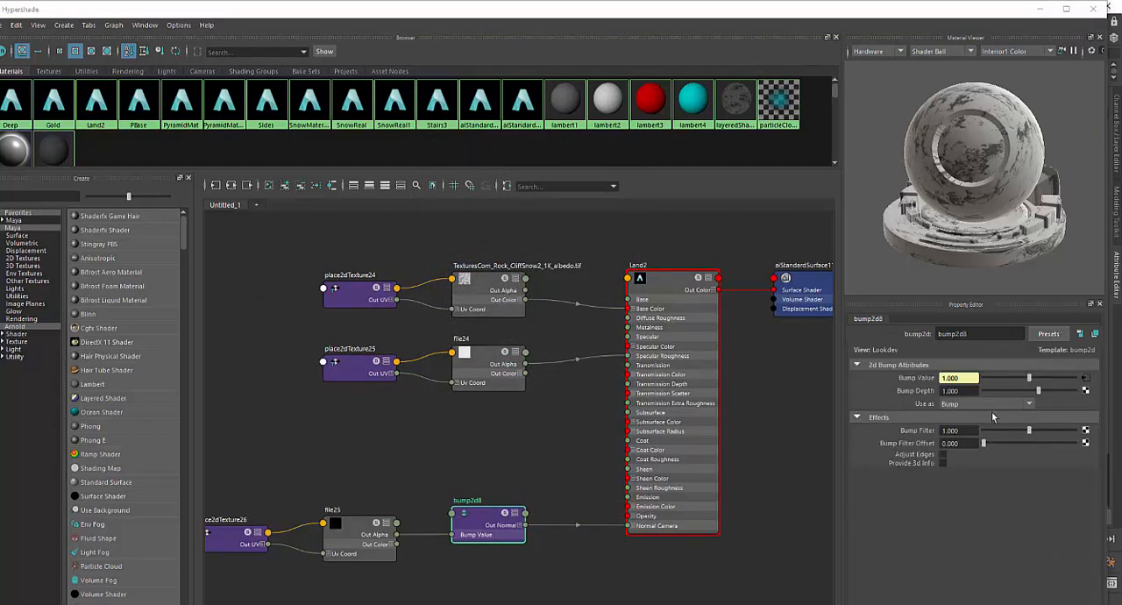
click(1029, 405)
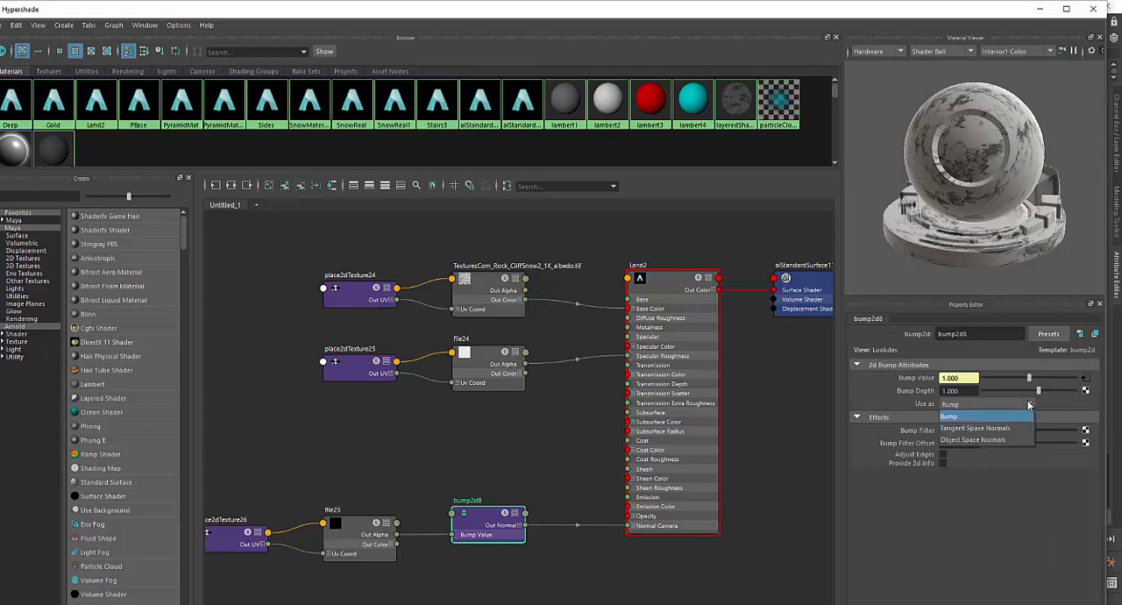
click(985, 429)
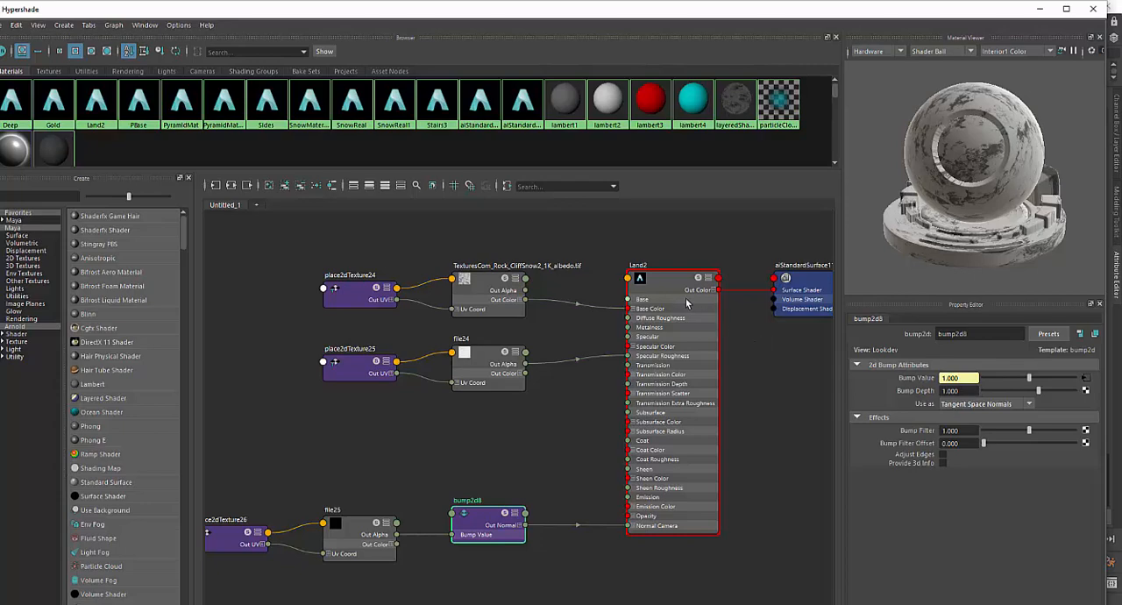
Load TexturesCom_Rock_CliffSnow2_1K_normal.tif into the file texture feeding Land2's bump node
click(481, 524)
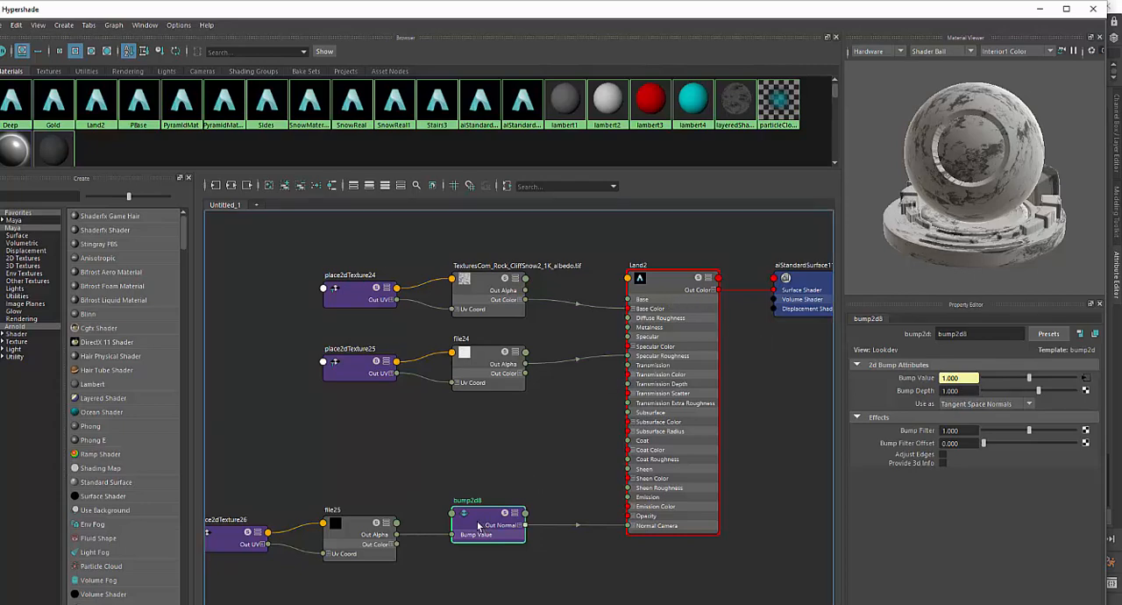
click(356, 531)
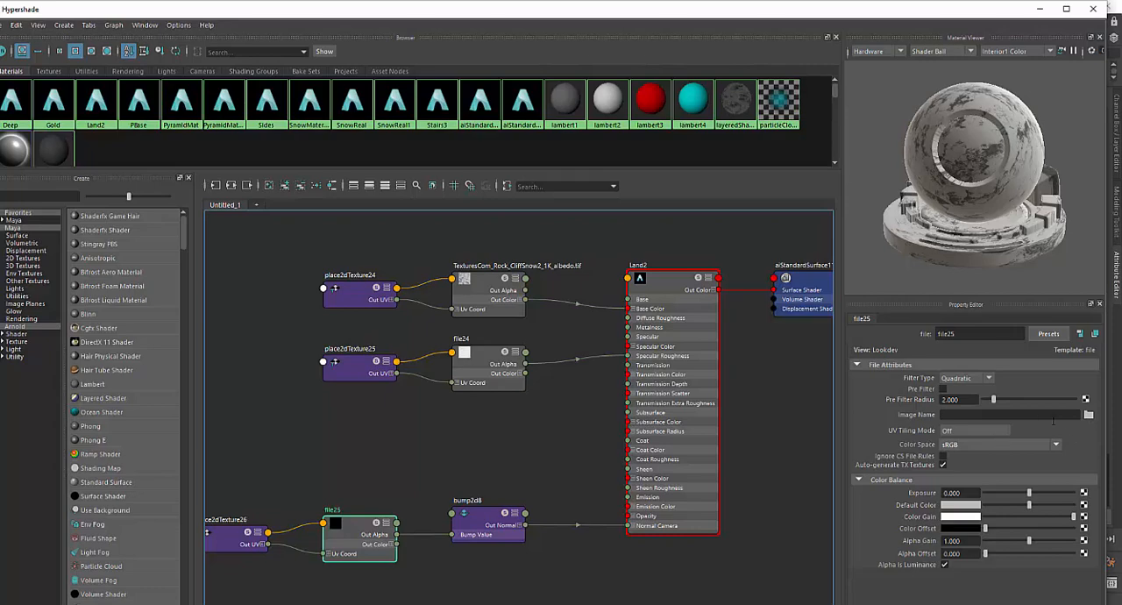
click(1089, 415)
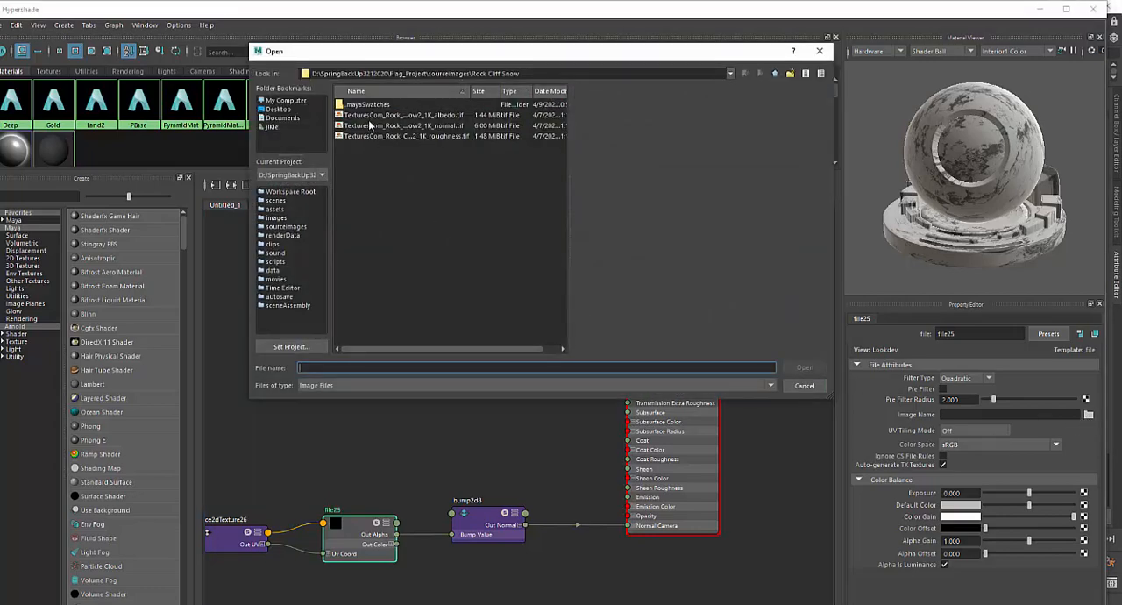
click(382, 126)
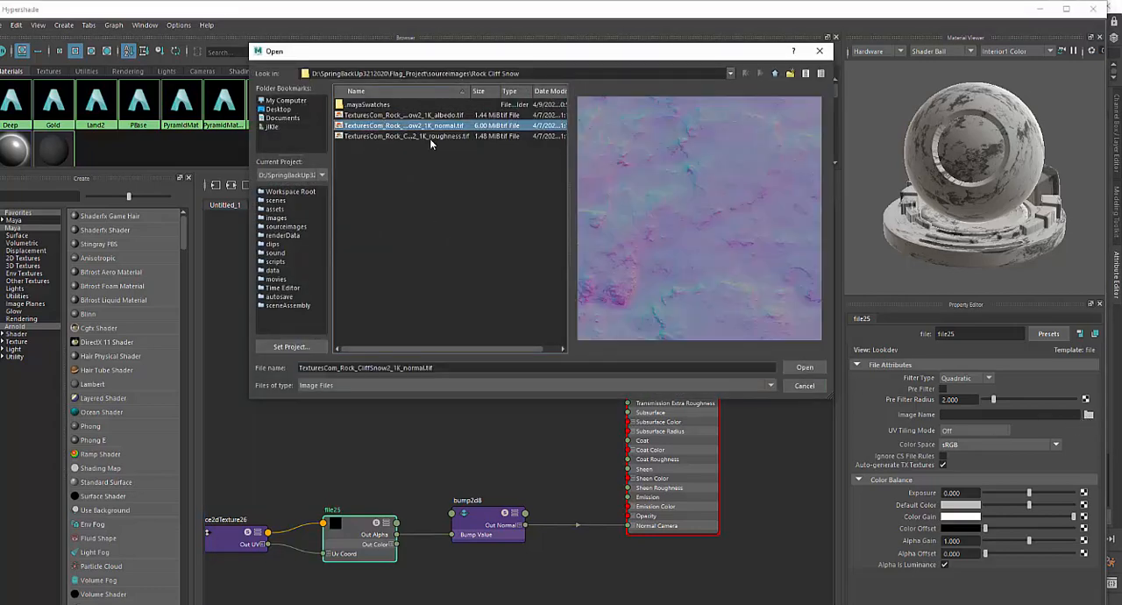
click(793, 367)
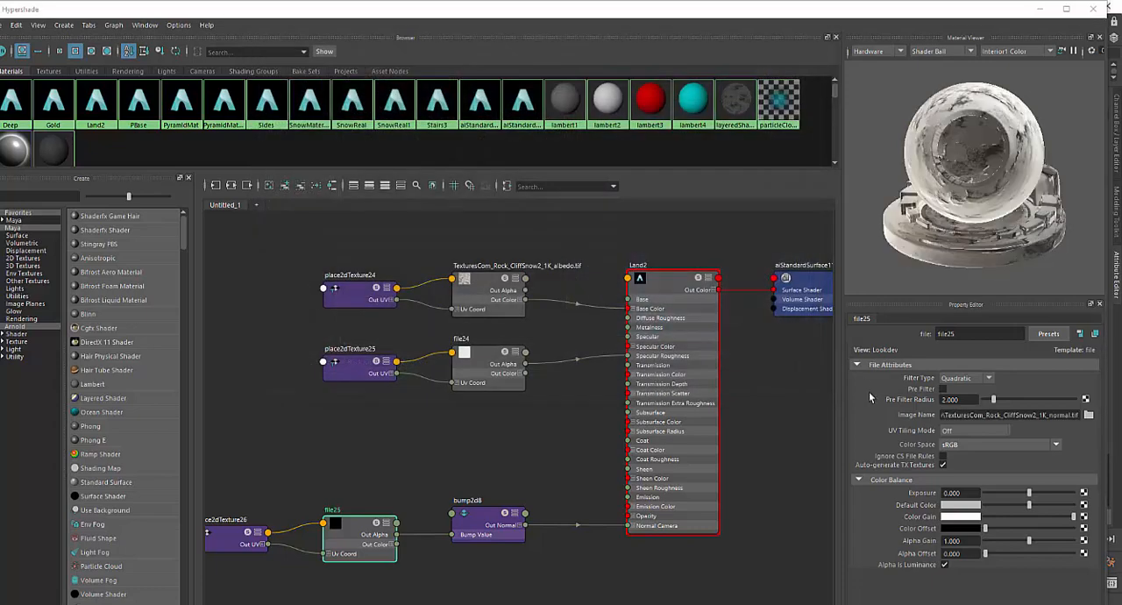
Review Land2's attributes, move the Hypershade out of the way, and examine the terrain's surface detail from several angles and distances
click(681, 286)
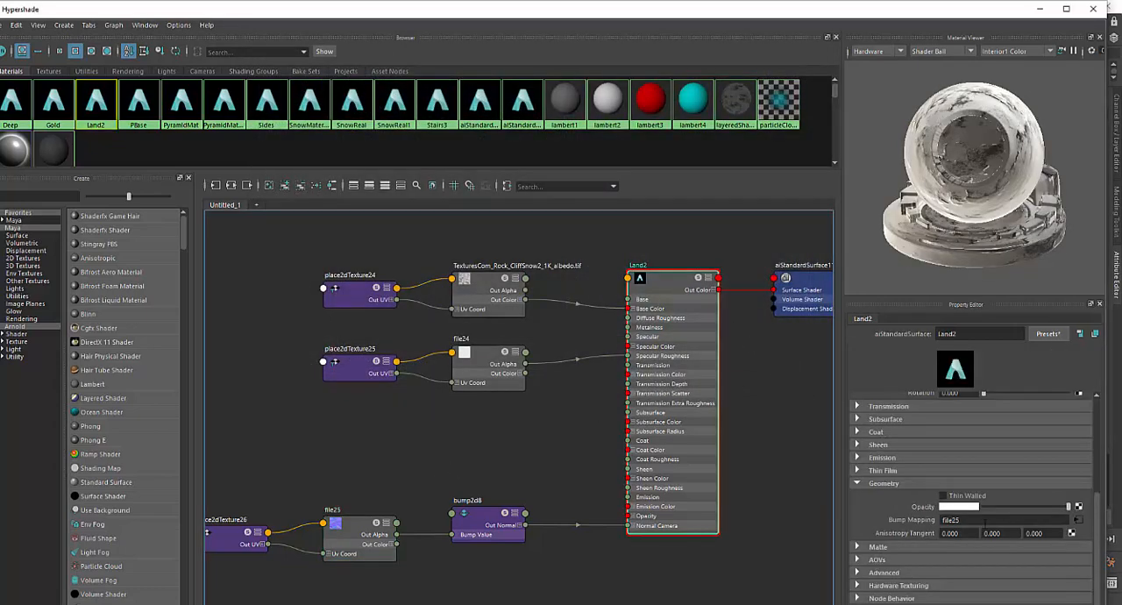
scroll(1081, 524, up, 3)
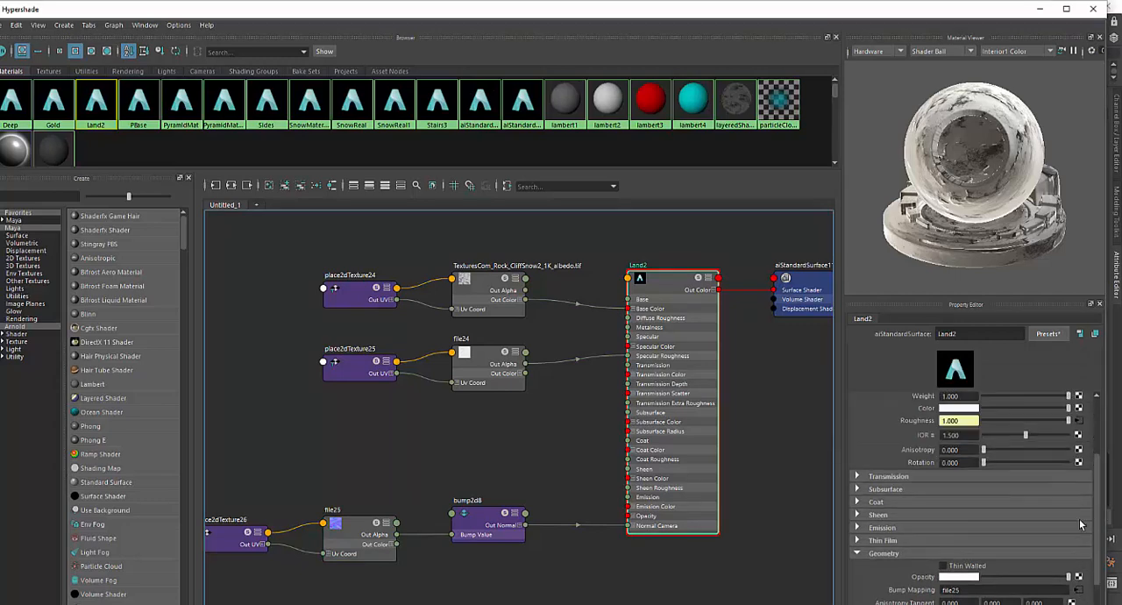
scroll(1082, 462, up, 2)
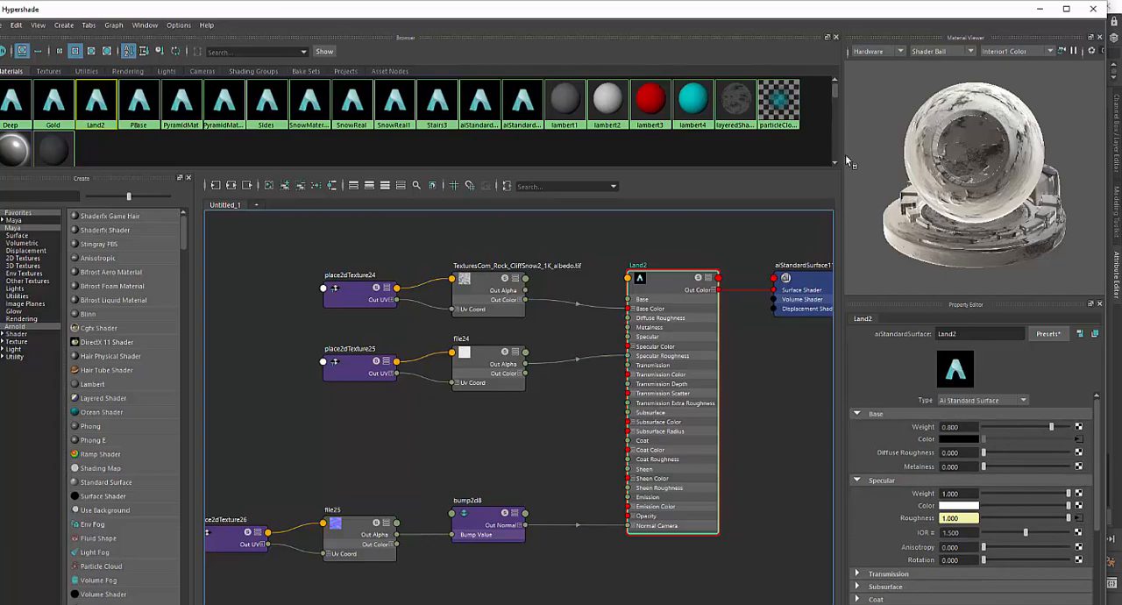
drag(756, 11, 901, 582)
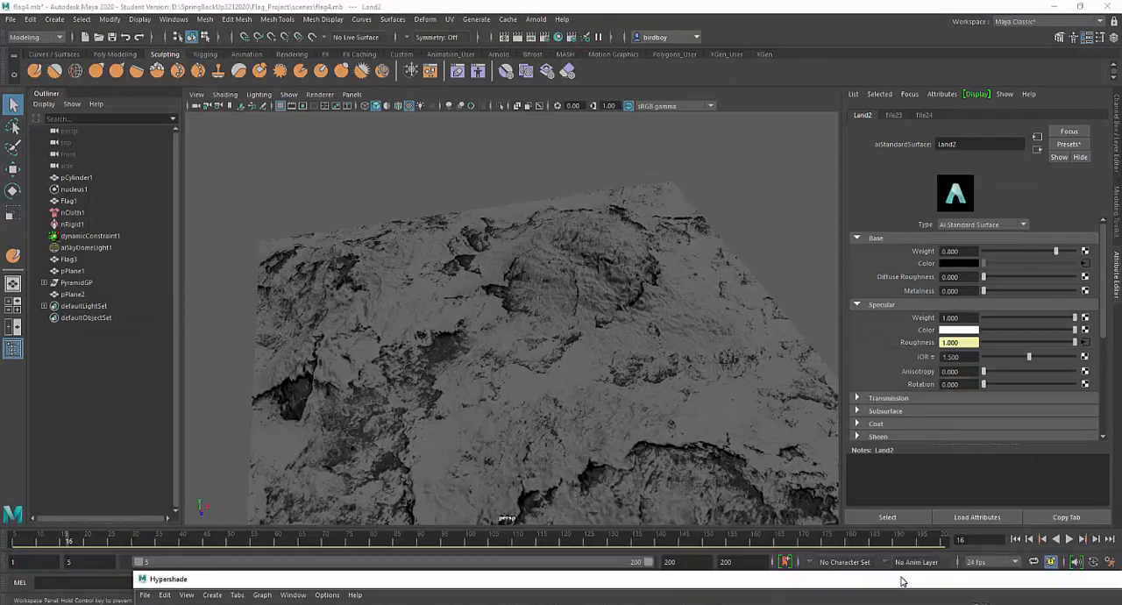
alt+drag(614, 374, 746, 422)
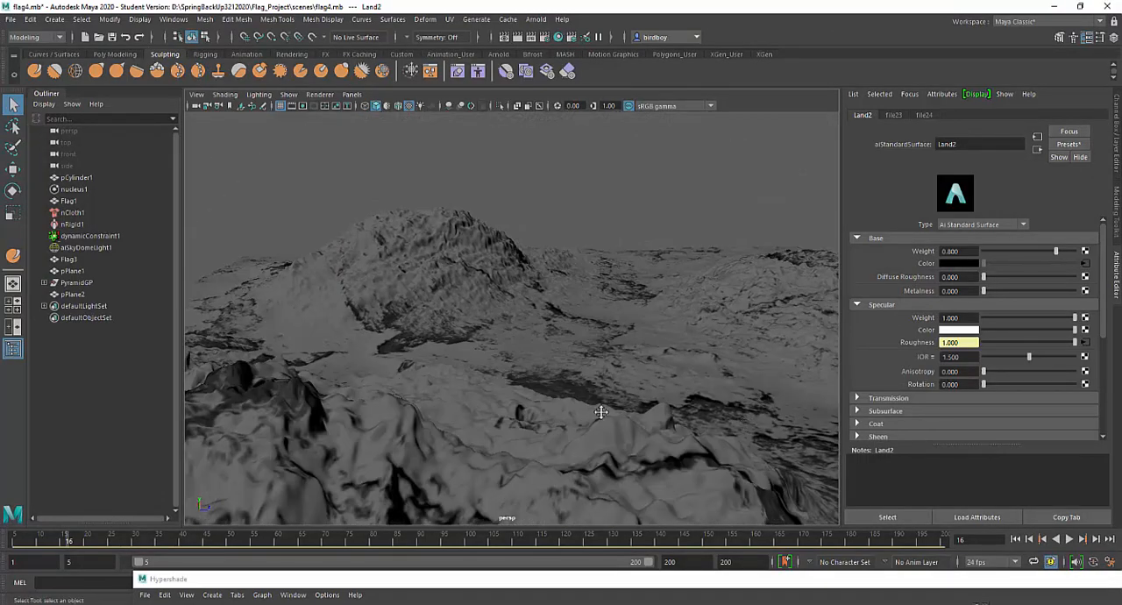
alt+middle_drag(602, 412, 654, 378)
alt+drag(654, 378, 594, 390)
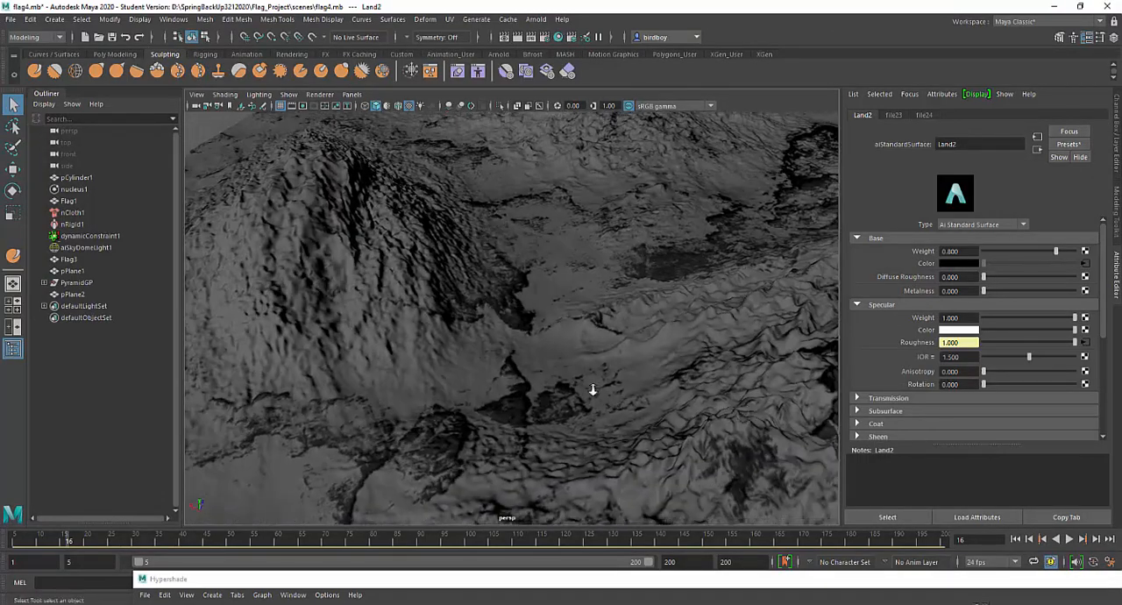
alt+right_drag(593, 389, 516, 325)
alt+drag(517, 325, 705, 371)
alt+right_drag(671, 395, 595, 338)
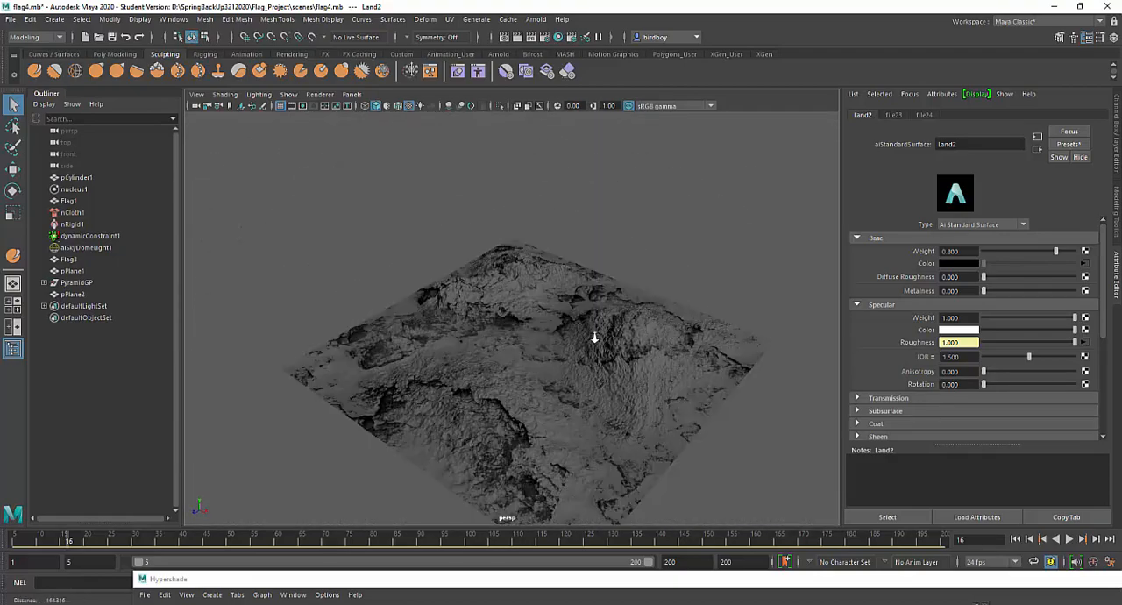
alt+drag(595, 337, 664, 356)
alt+middle_drag(664, 356, 633, 326)
alt+right_drag(633, 326, 682, 465)
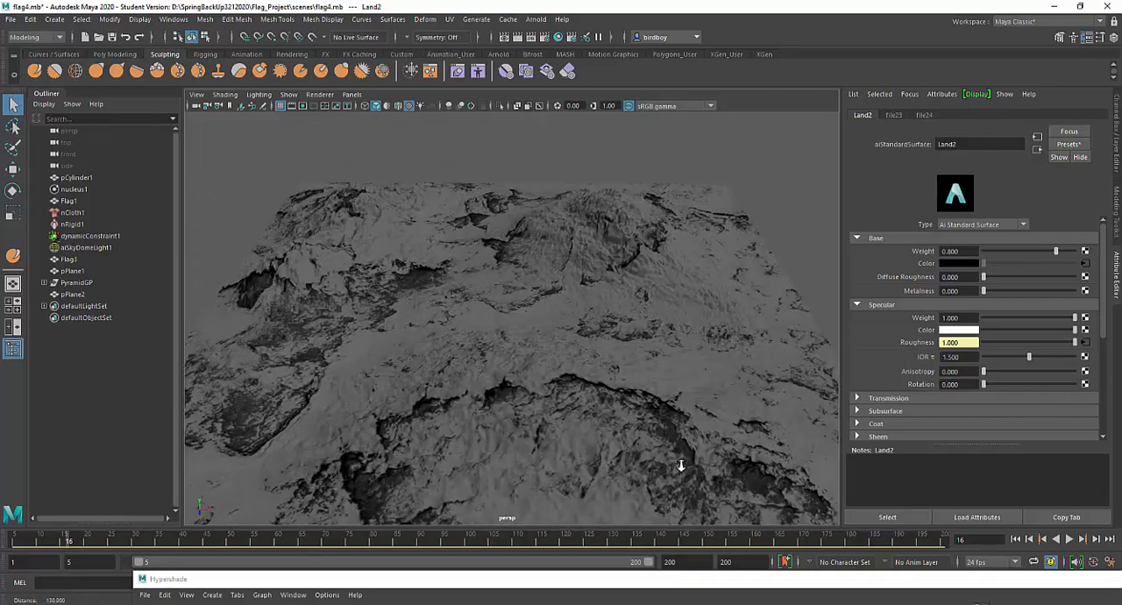
alt+drag(622, 436, 619, 349)
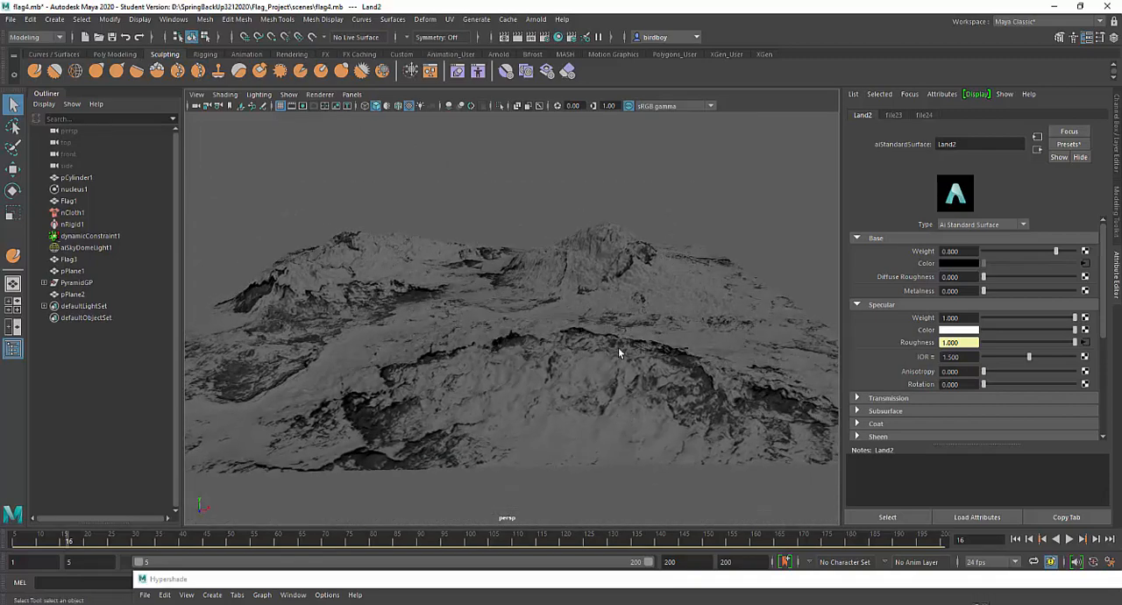
alt+right_drag(619, 349, 632, 442)
alt+middle_drag(632, 412, 633, 466)
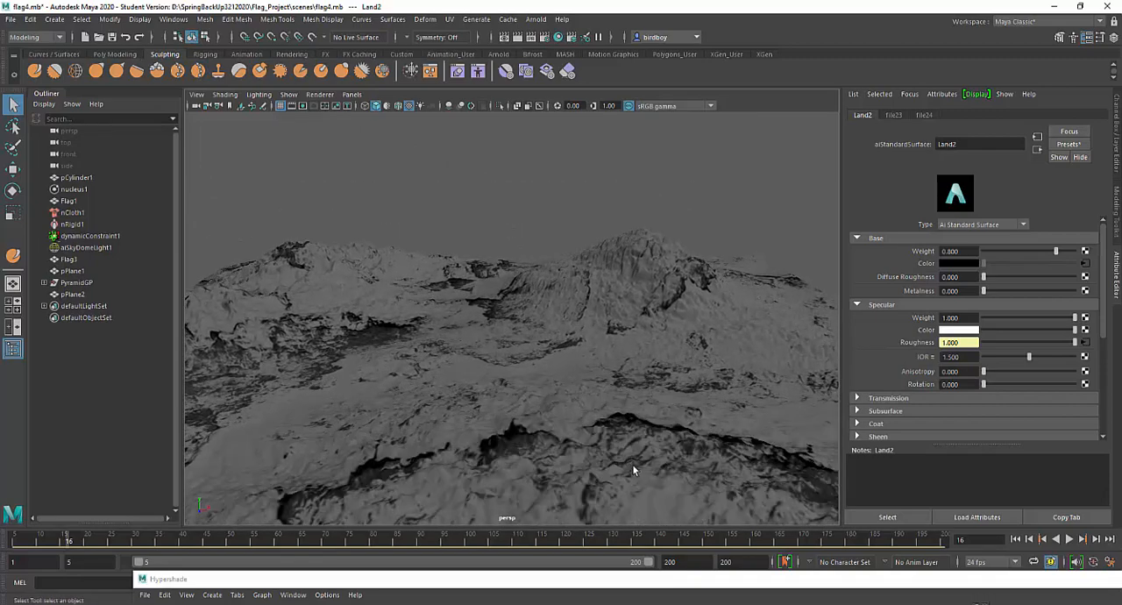